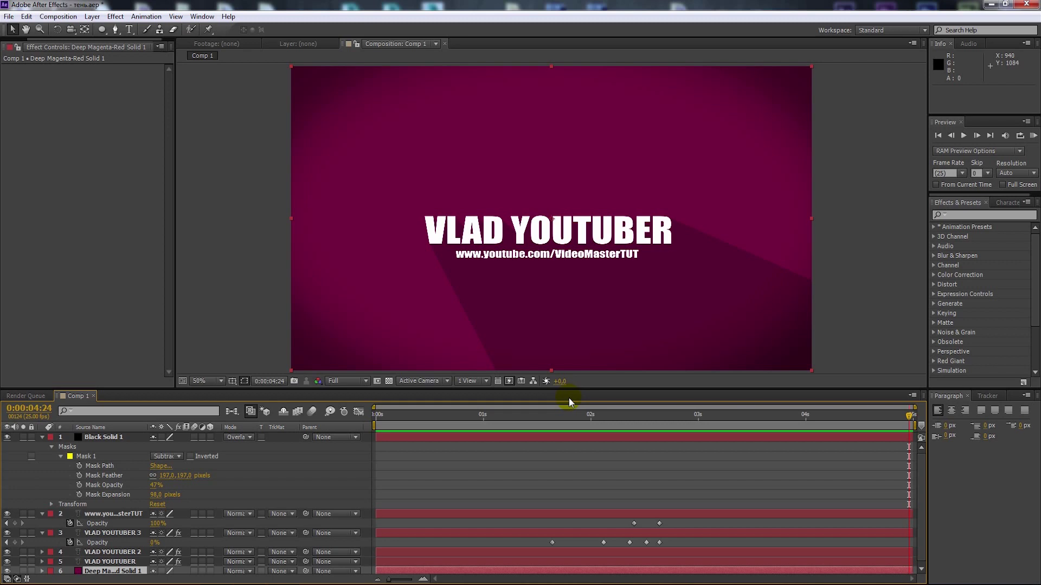
# Create Comp 5 from the HDTV 1080 25 preset (1920×1080, 25 fps) with a 0:00:05:00 duration
pyautogui.press('space')
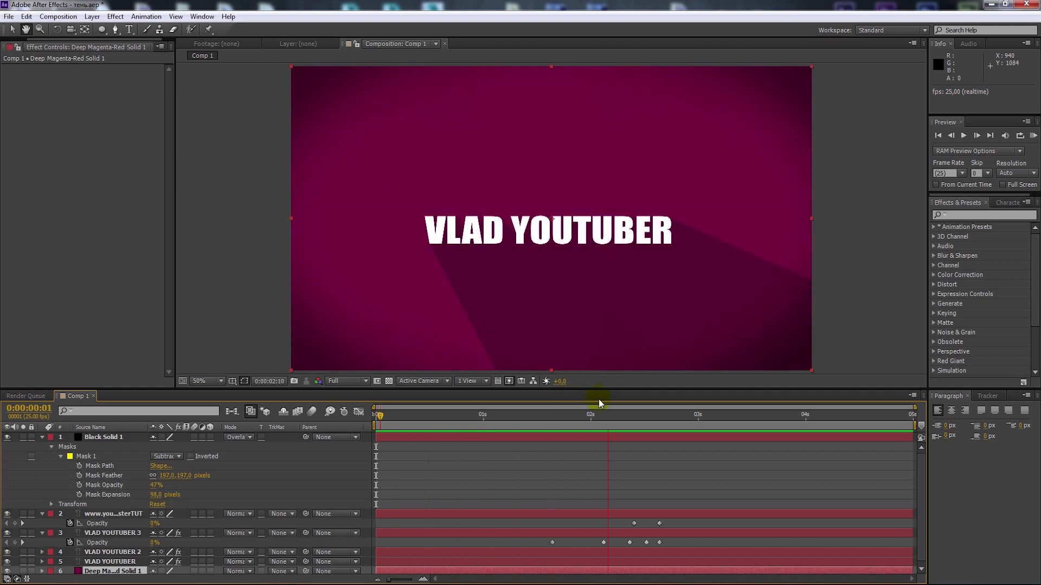
pyautogui.moveTo(660, 422); pyautogui.dragTo(719, 423)
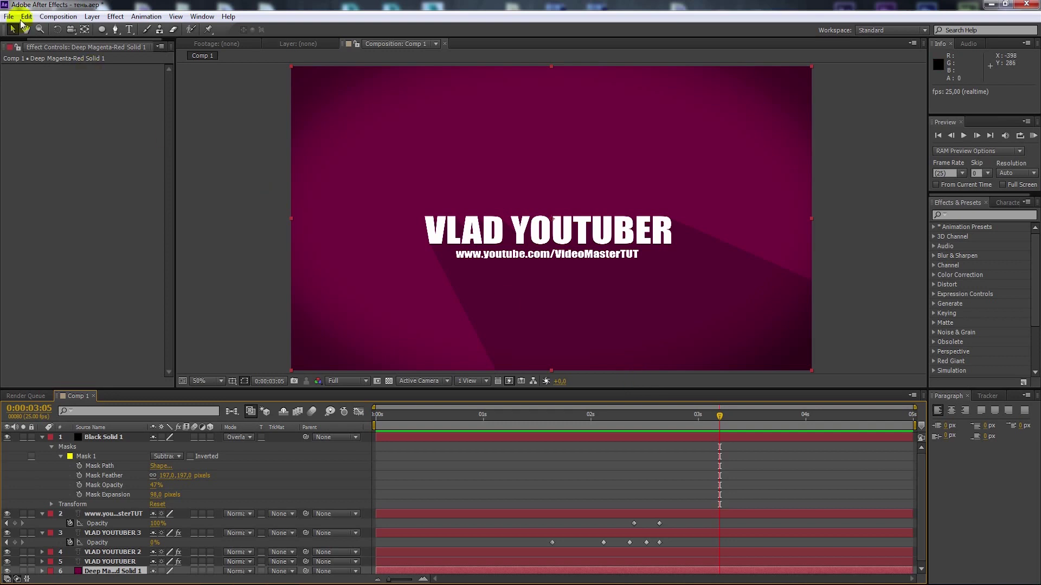
pyautogui.click(58, 16)
pyautogui.click(82, 31)
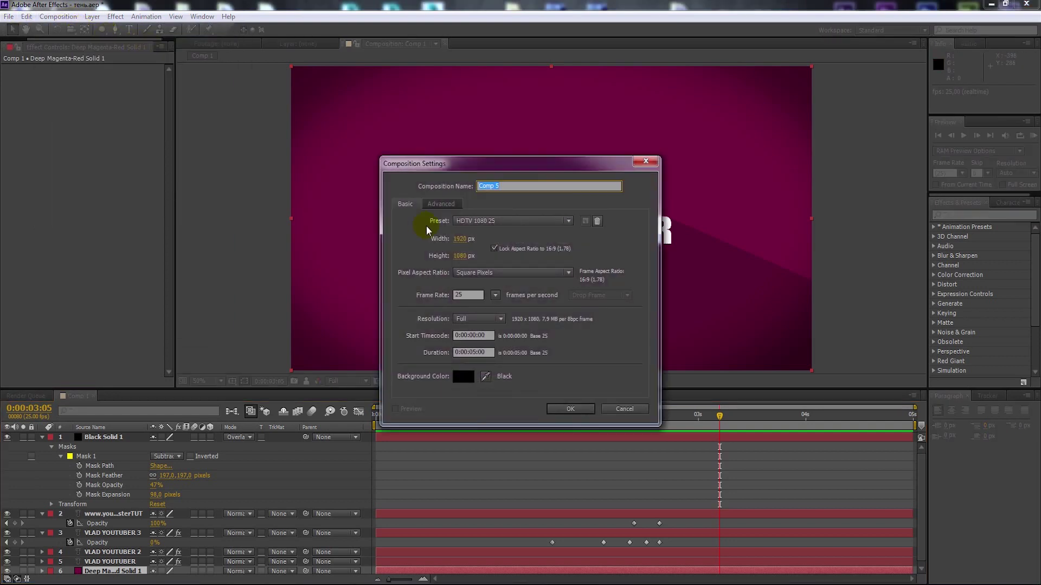
pyautogui.click(465, 351)
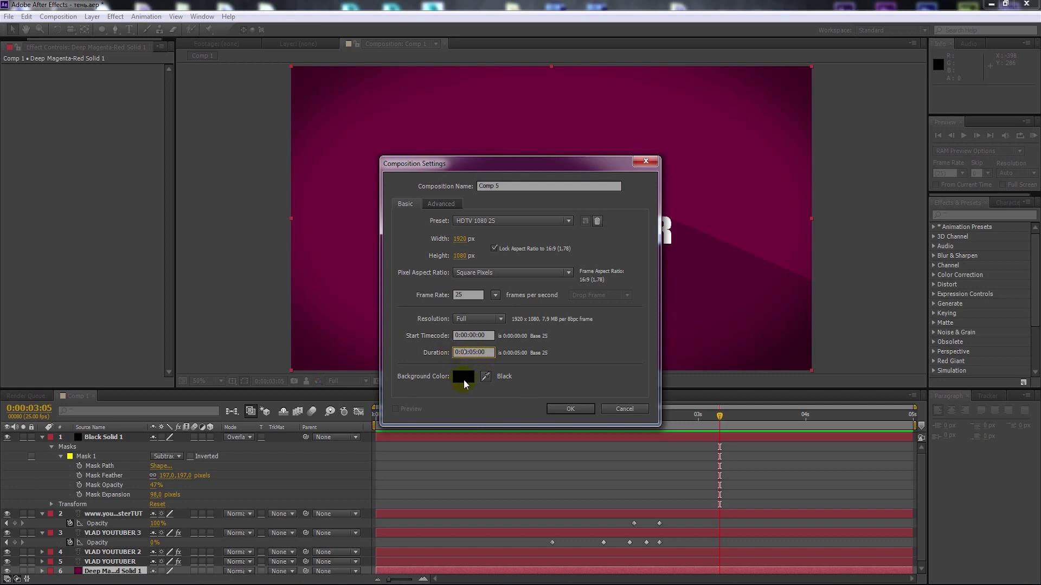
pyautogui.click(569, 410)
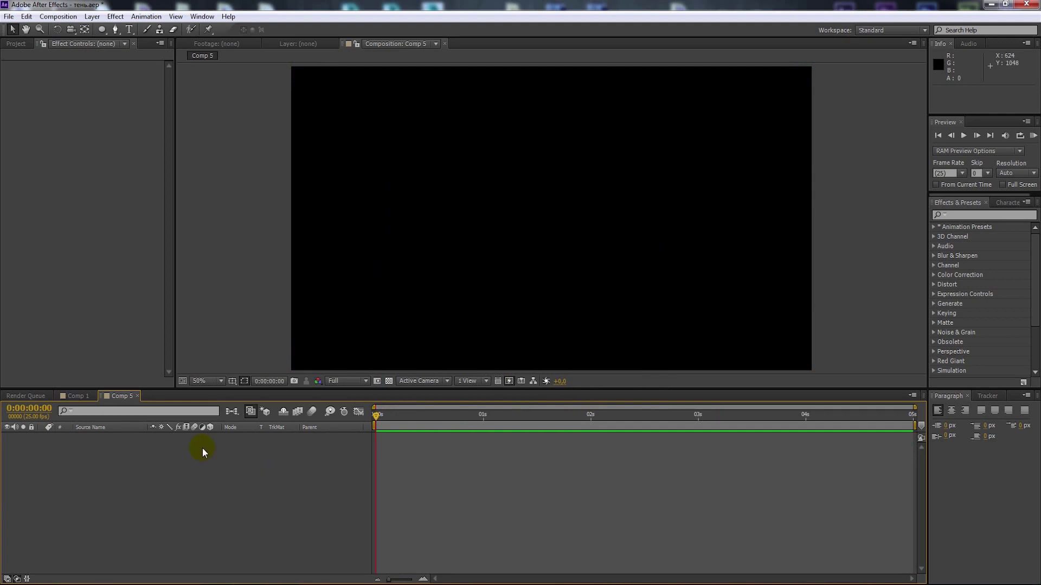
# Add a full-frame solid layer coloured deep magenta 880144
pyautogui.click(93, 16)
pyautogui.moveTo(116, 30)
pyautogui.click(293, 43)
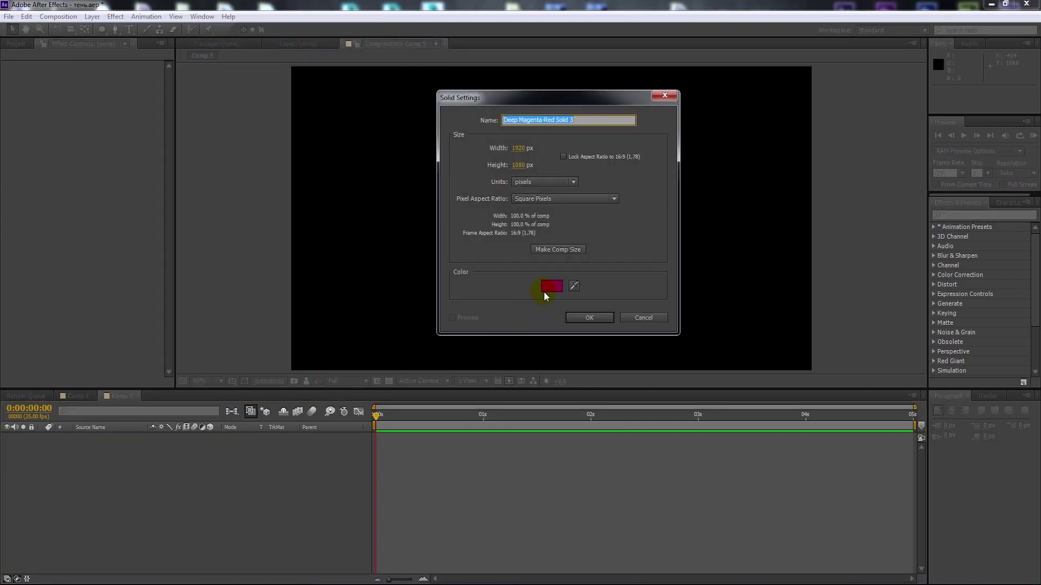
pyautogui.click(547, 288)
pyautogui.click(140, 227)
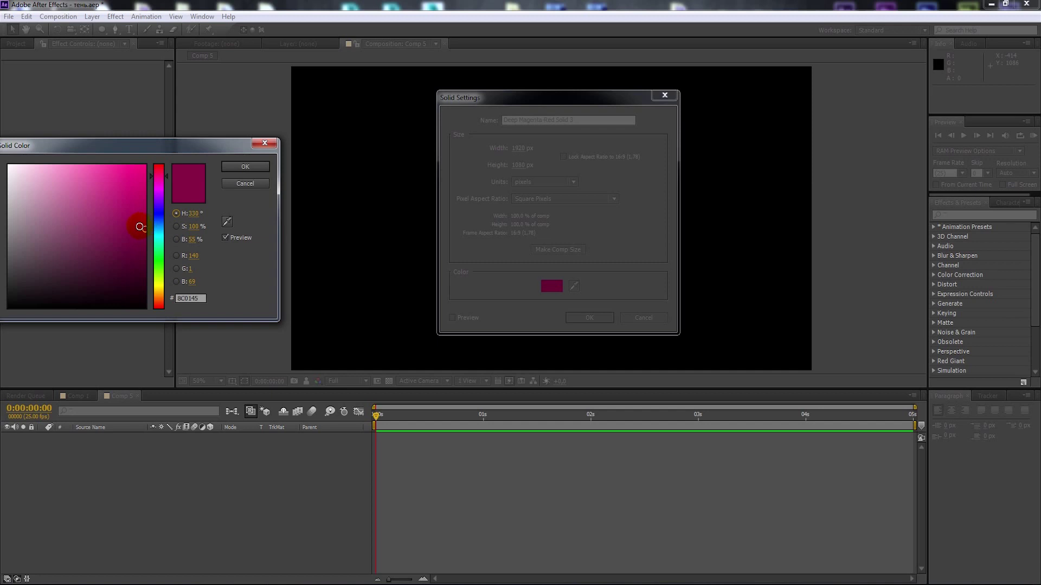
pyautogui.click(144, 231)
pyautogui.click(258, 167)
pyautogui.click(588, 317)
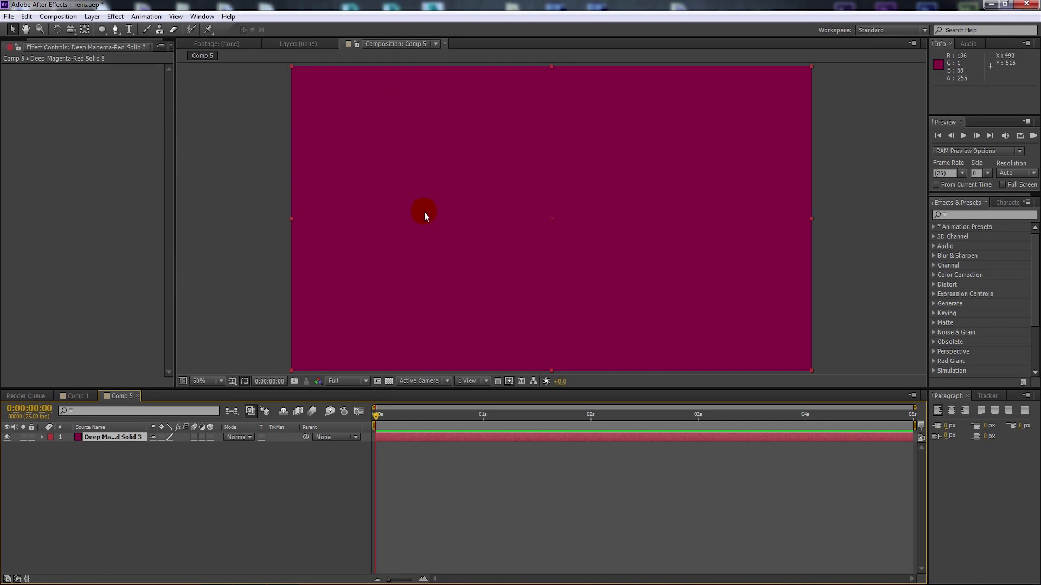
# Type the title 'VLAD YOUTUBER' in the comp and drag it toward the frame centre
pyautogui.click(129, 30)
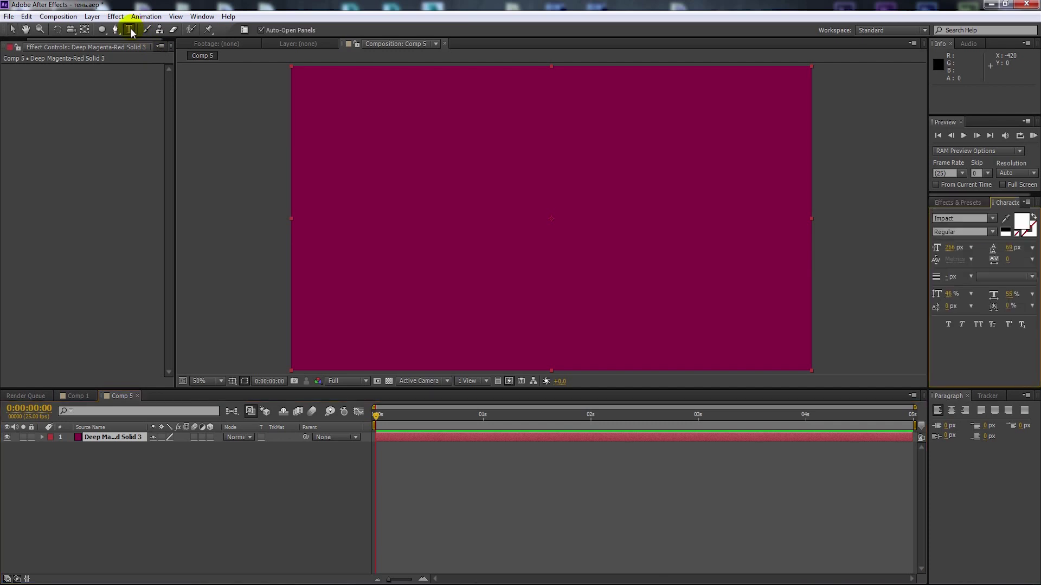
pyautogui.click(397, 220)
pyautogui.write('VLAD')
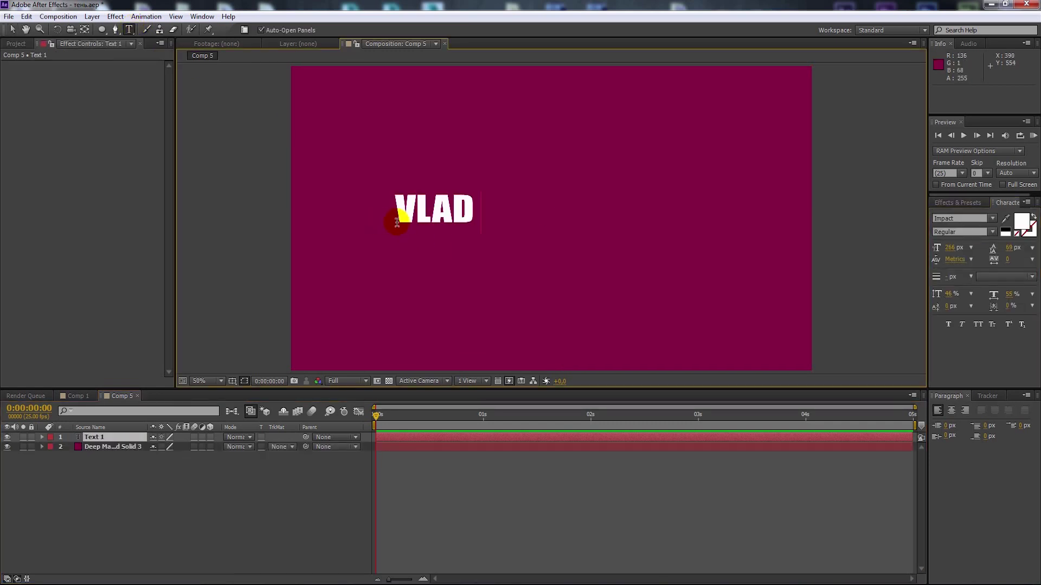
pyautogui.write(' YOUTUBER')
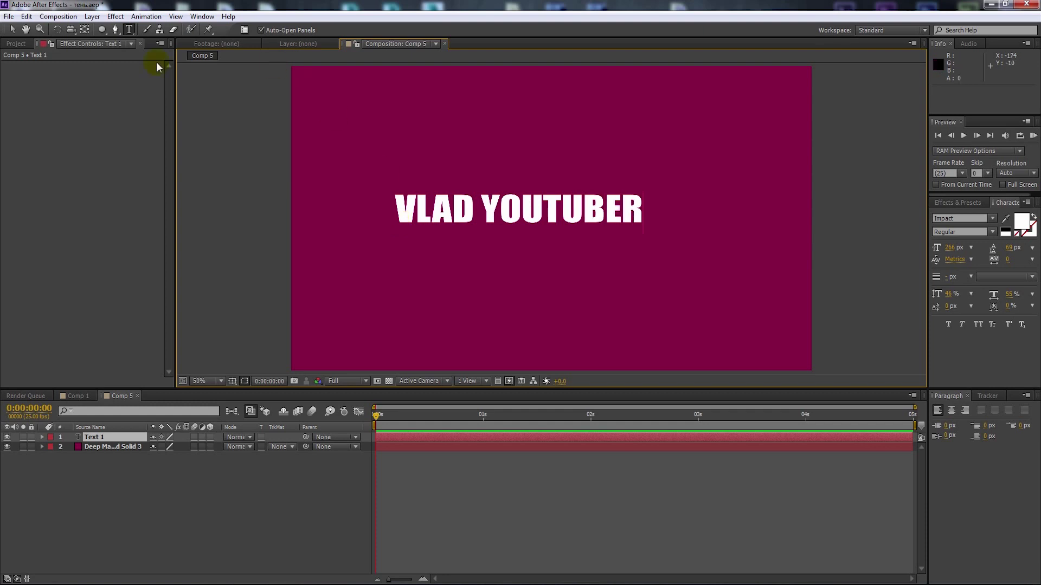
pyautogui.click(14, 29)
pyautogui.moveTo(516, 211); pyautogui.dragTo(546, 228)
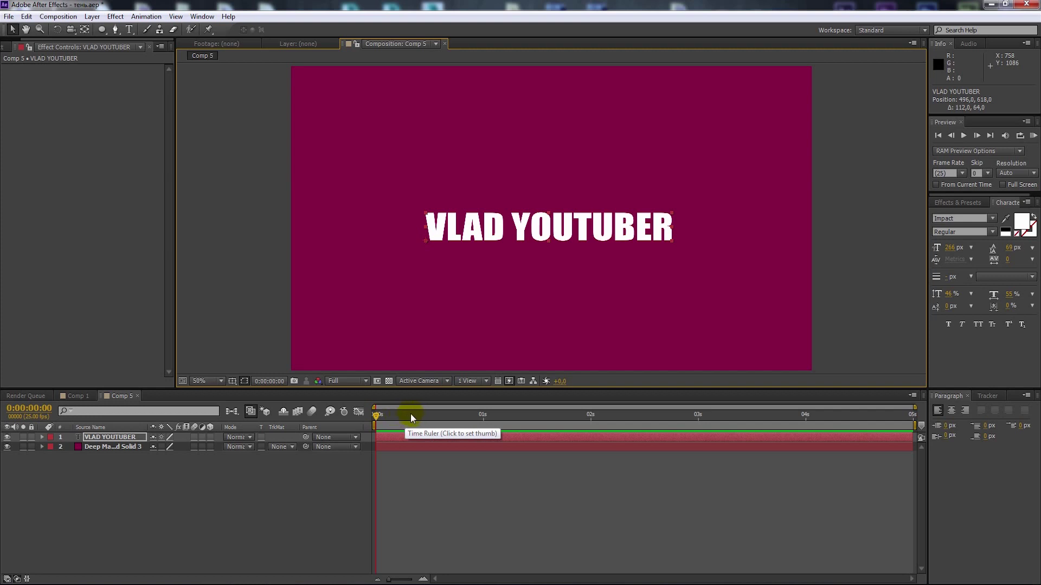
# Apply the Animate In 'Fade Up And Flip' text preset to the VLAD YOUTUBER title
pyautogui.click(952, 202)
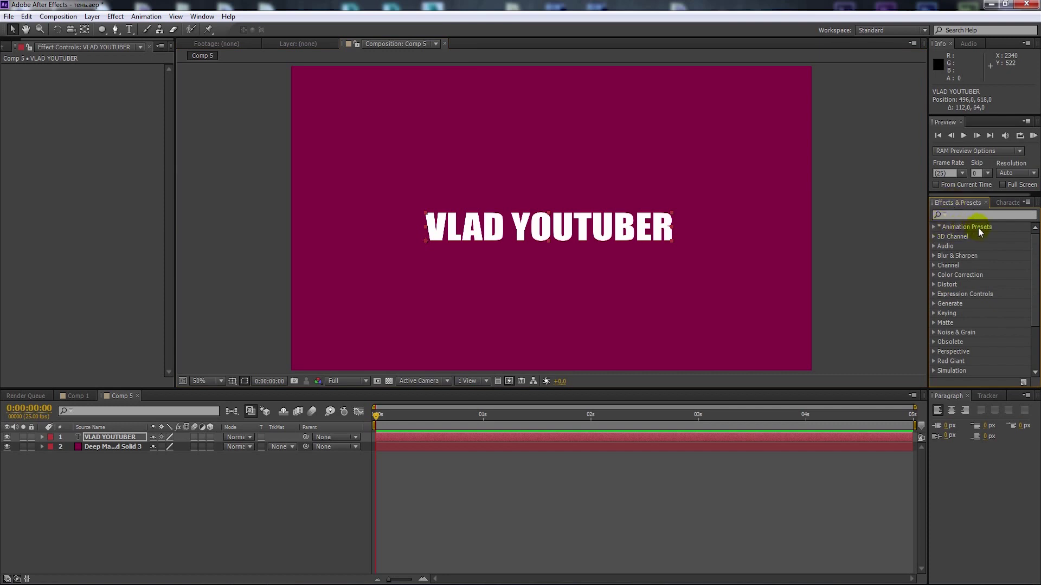
pyautogui.click(933, 227)
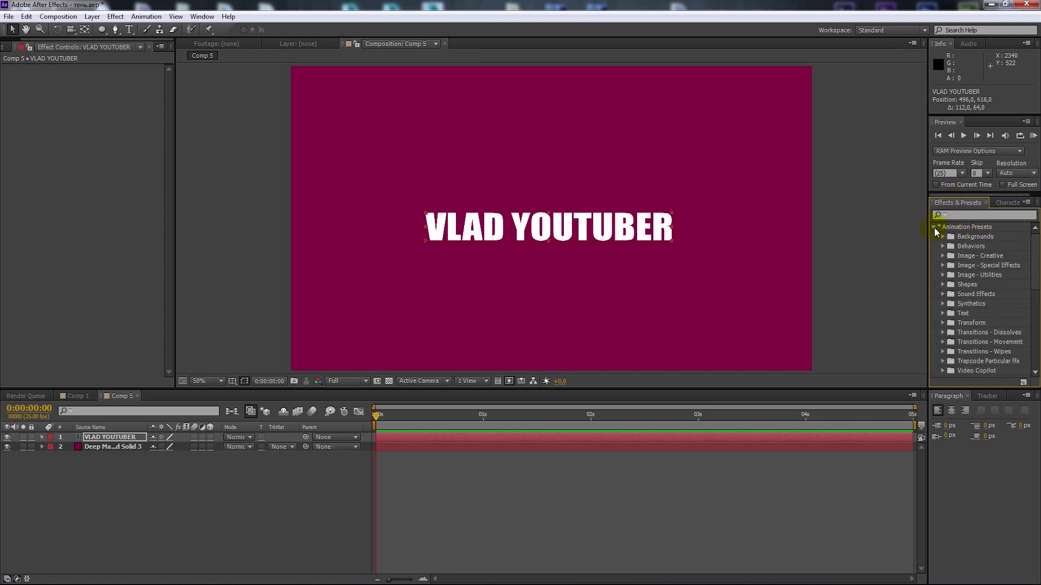
pyautogui.doubleClick(954, 314)
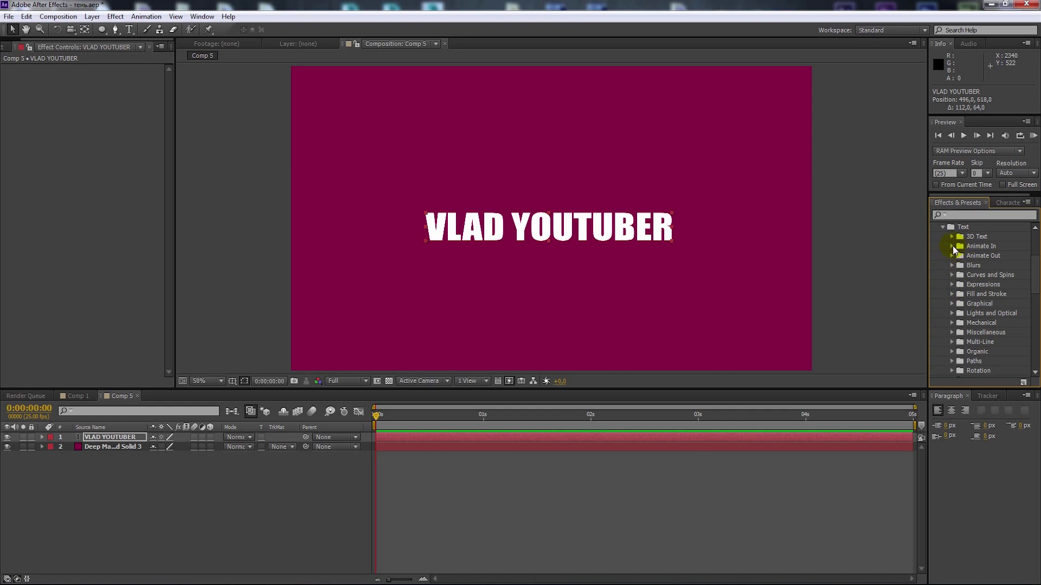
pyautogui.click(952, 246)
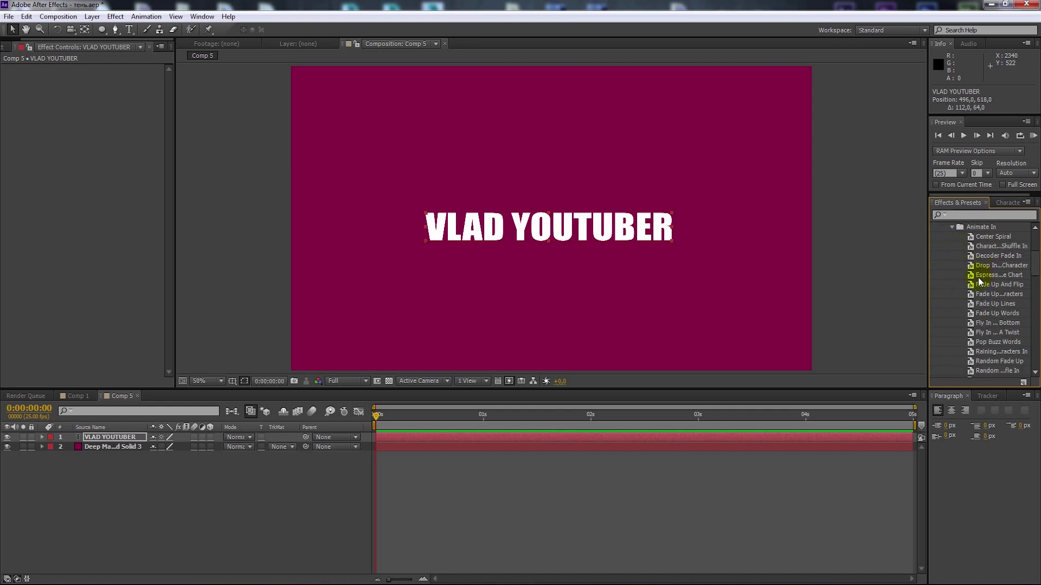
pyautogui.click(995, 285)
pyautogui.moveTo(1004, 285); pyautogui.dragTo(570, 230)
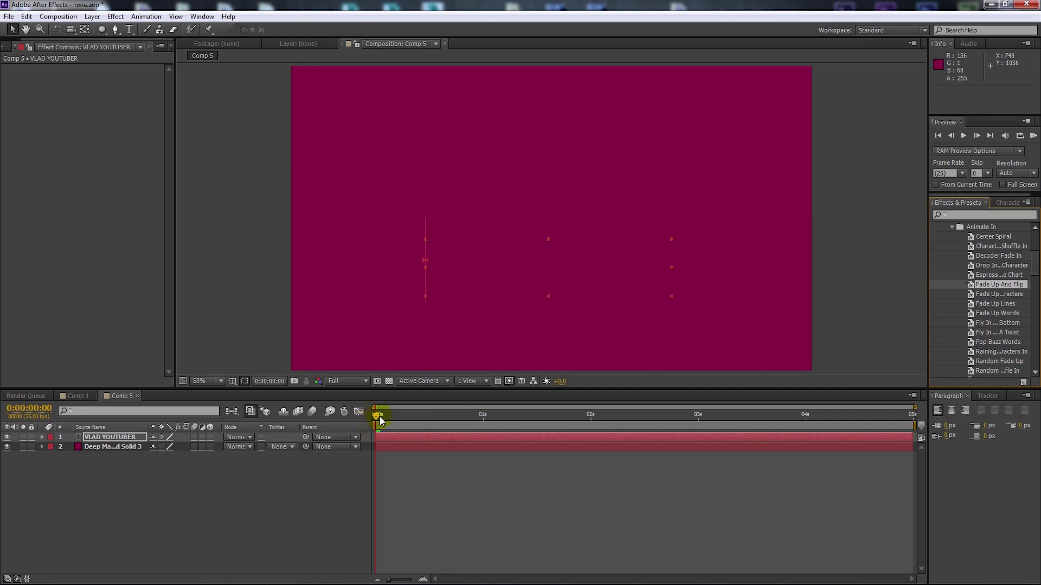
# Scrub the timeline to preview the title flipping in, then select its layer
pyautogui.moveTo(382, 414)
pyautogui.mouseDown()
pyautogui.moveTo(825, 413)
pyautogui.moveTo(547, 412)
pyautogui.moveTo(599, 414)
pyautogui.mouseUp()
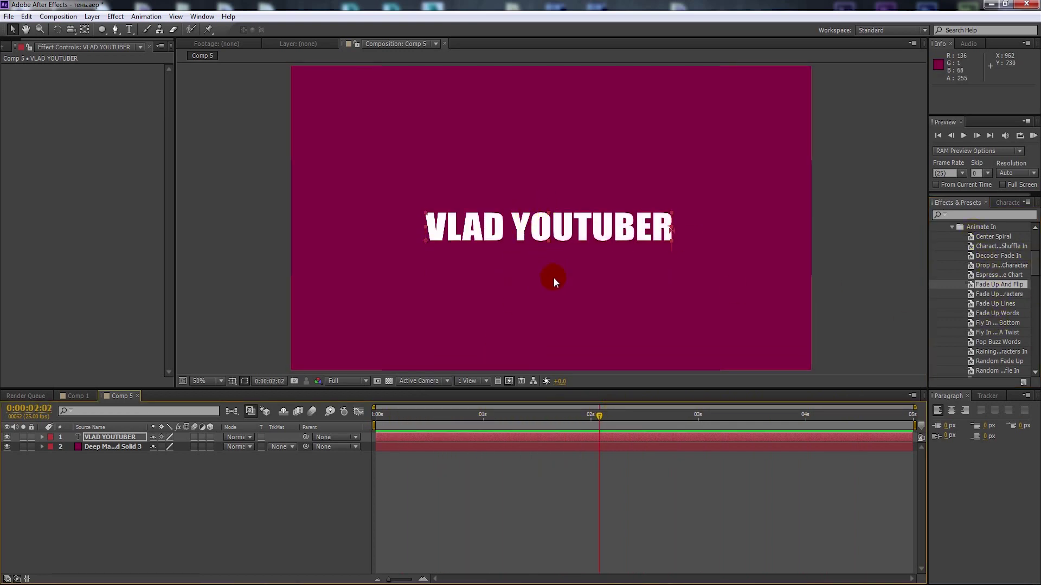
pyautogui.moveTo(518, 418)
pyautogui.mouseDown()
pyautogui.moveTo(437, 415)
pyautogui.moveTo(619, 405)
pyautogui.mouseUp()
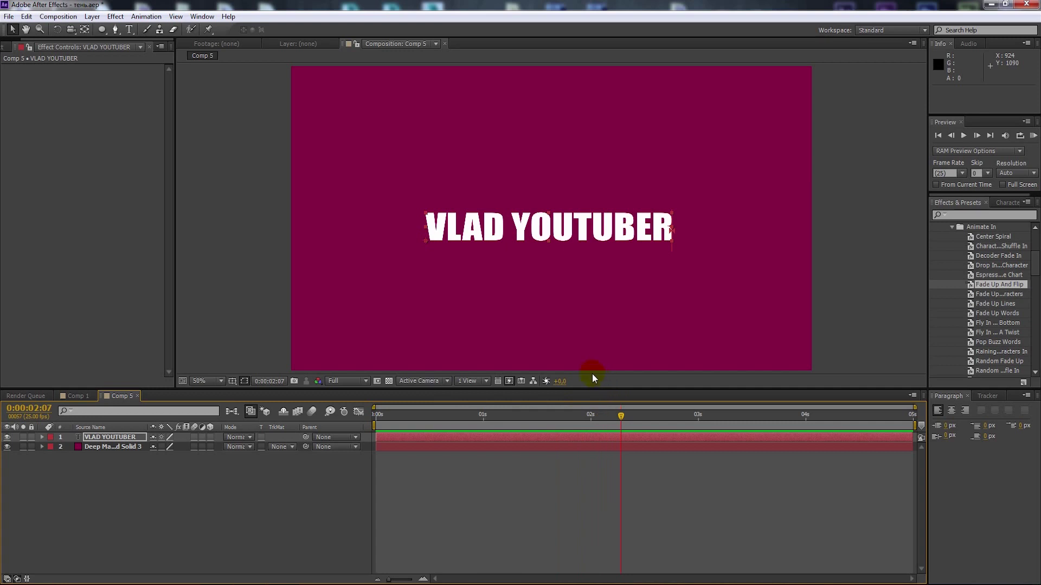
pyautogui.click(111, 439)
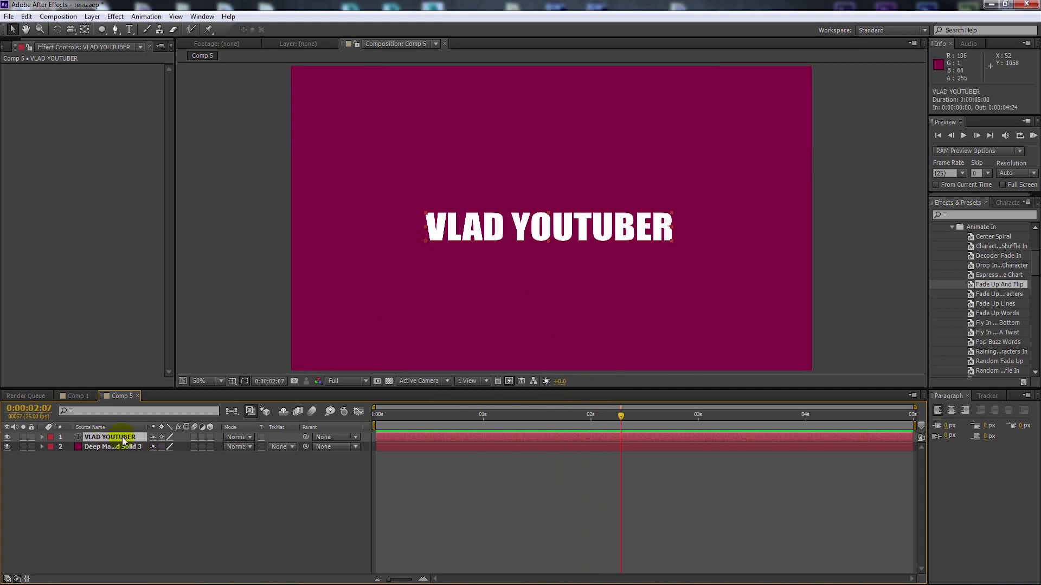
# Apply CC Radial Fast Blur with Amount 100 to the title and zoom the viewer to 25%
pyautogui.click(116, 16)
pyautogui.moveTo(154, 97)
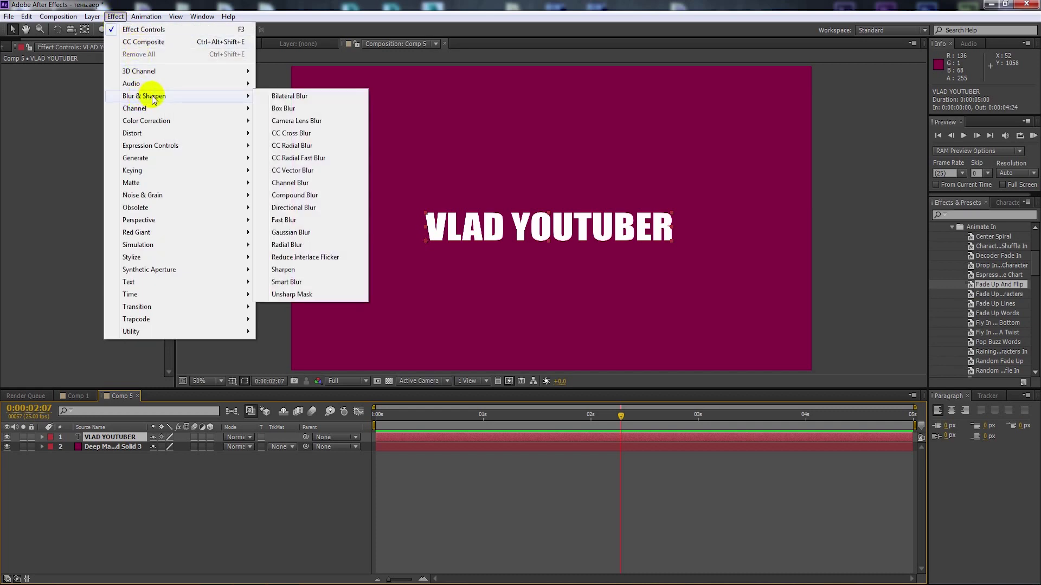
pyautogui.click(305, 157)
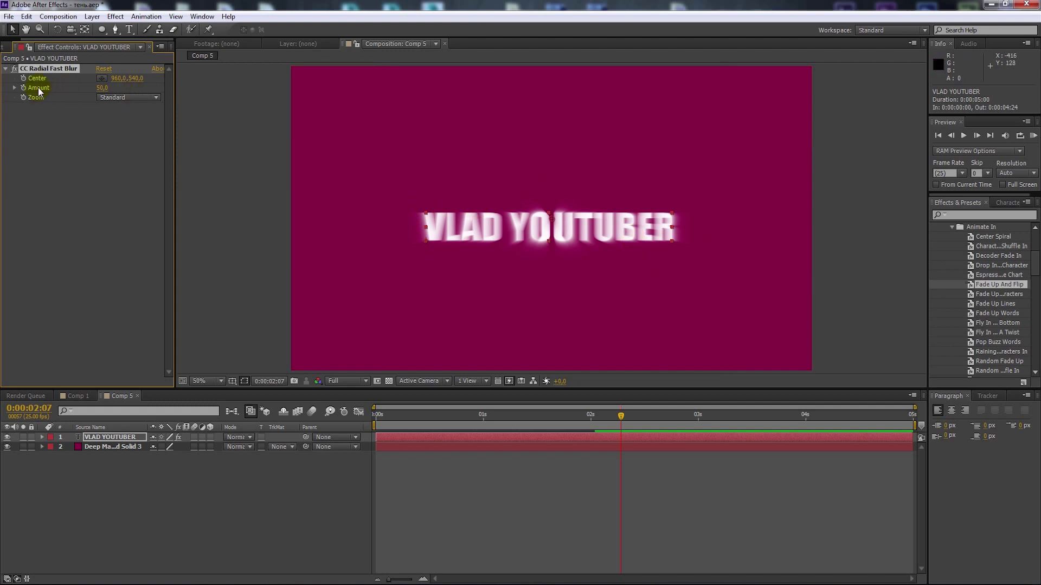
pyautogui.click(101, 88)
pyautogui.write('1')
pyautogui.press('Return')
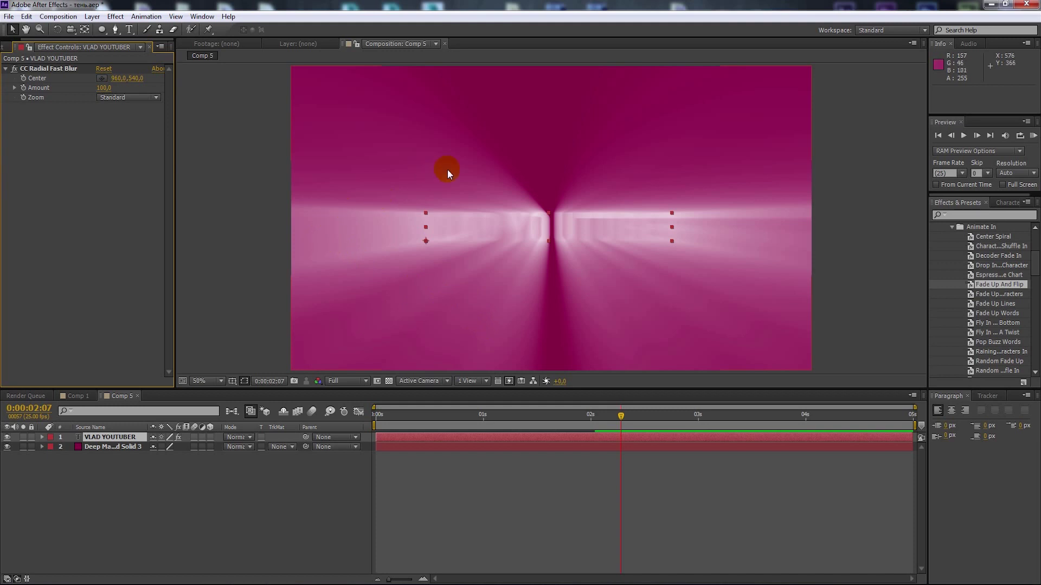
pyautogui.press(',')
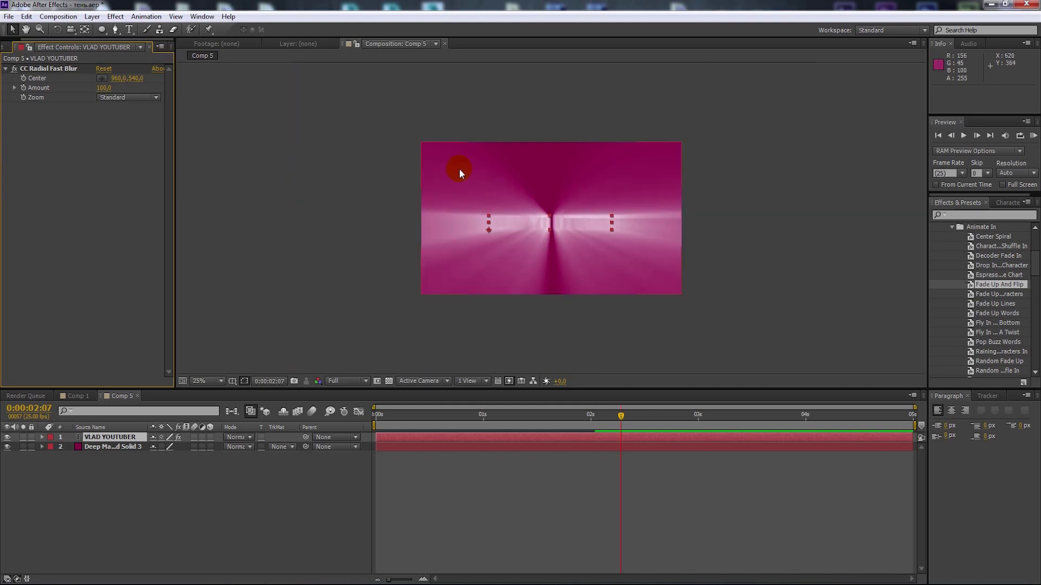
# Place the radial blur Center at 244, -396 above the comp frame
pyautogui.moveTo(516, 188); pyautogui.dragTo(513, 204)
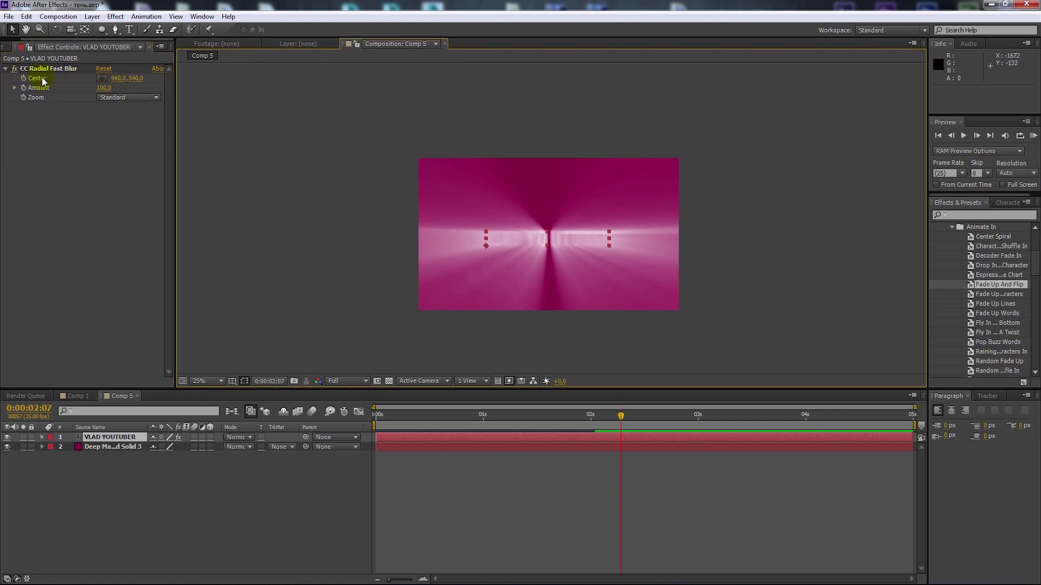
pyautogui.click(103, 79)
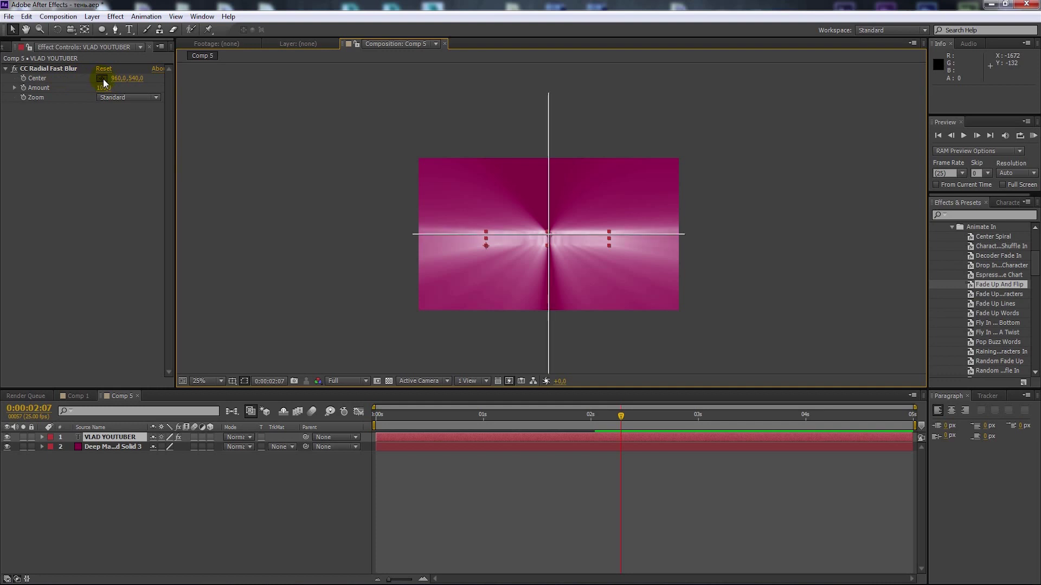
pyautogui.moveTo(523, 190)
pyautogui.mouseDown()
pyautogui.moveTo(457, 190)
pyautogui.moveTo(451, 102)
pyautogui.mouseUp()
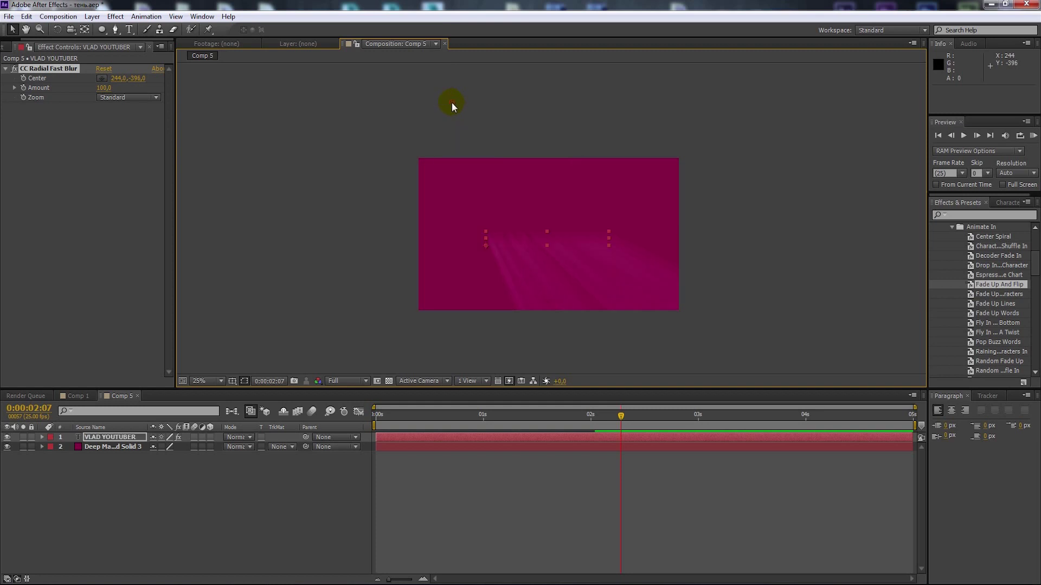
pyautogui.scroll(2, 511, 245)
pyautogui.moveTo(522, 257); pyautogui.dragTo(521, 224)
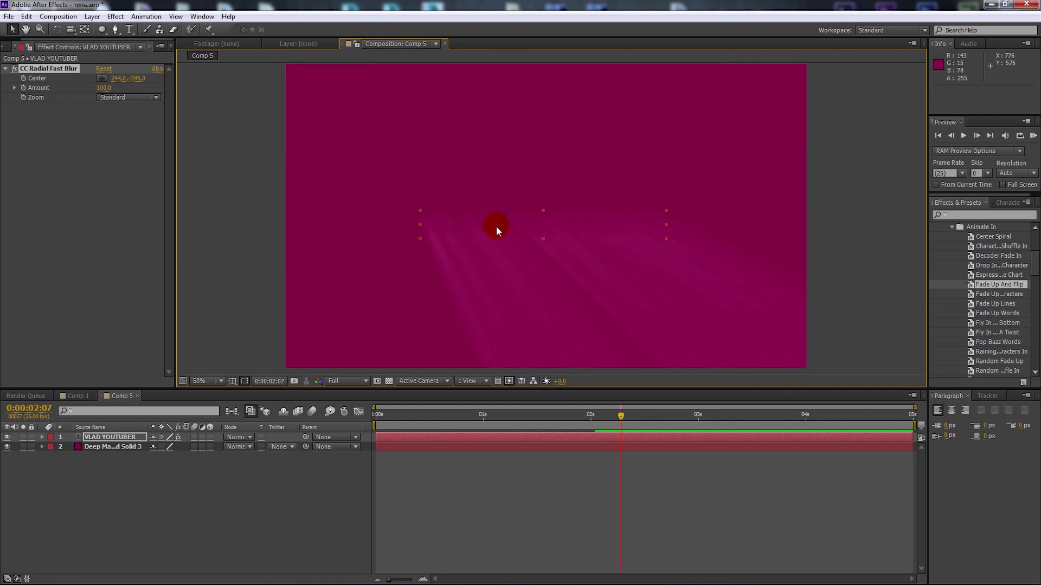
pyautogui.moveTo(471, 186); pyautogui.dragTo(485, 277)
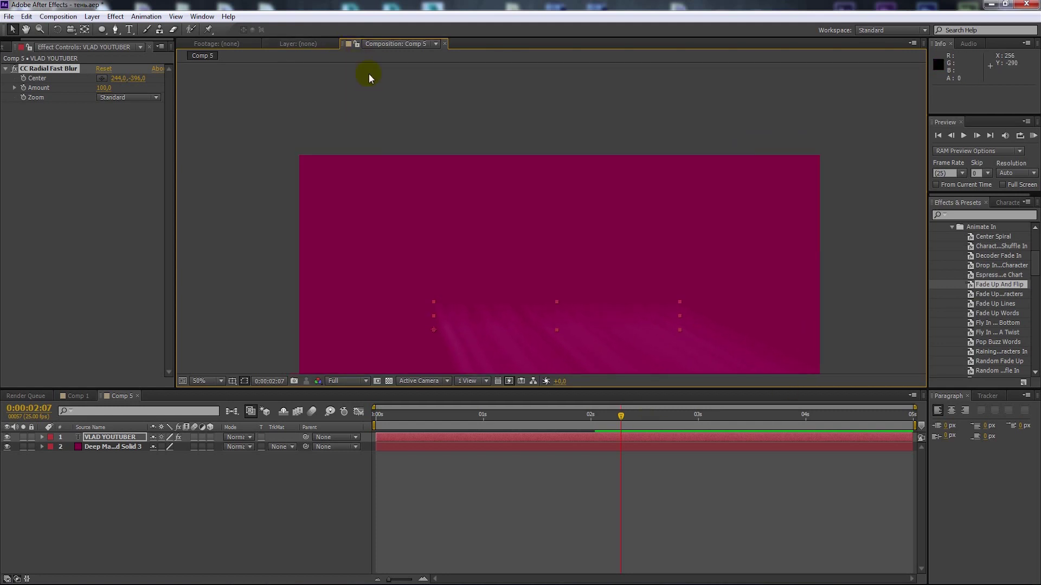
pyautogui.moveTo(568, 364)
pyautogui.mouseDown()
pyautogui.moveTo(476, 204)
pyautogui.moveTo(533, 244)
pyautogui.mouseUp()
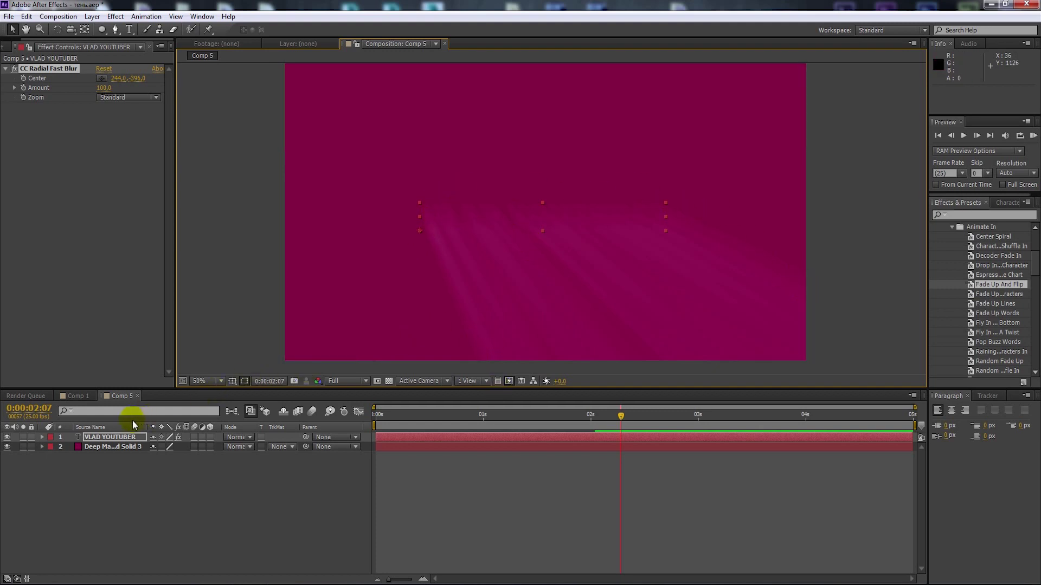
pyautogui.click(112, 439)
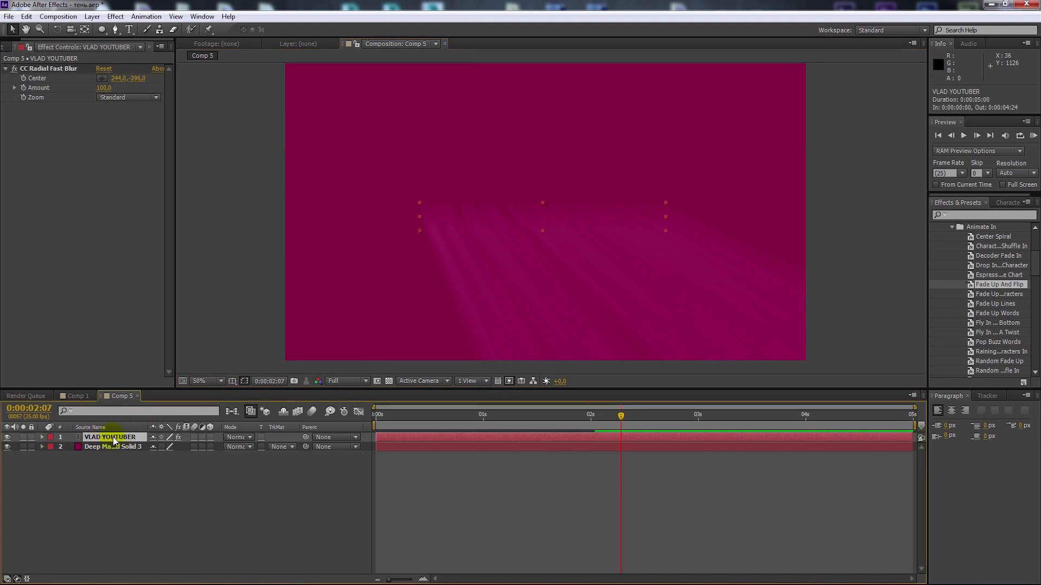
# Add a Matte Choker to the title and set Geometric Softness 1 to 0
pyautogui.click(115, 17)
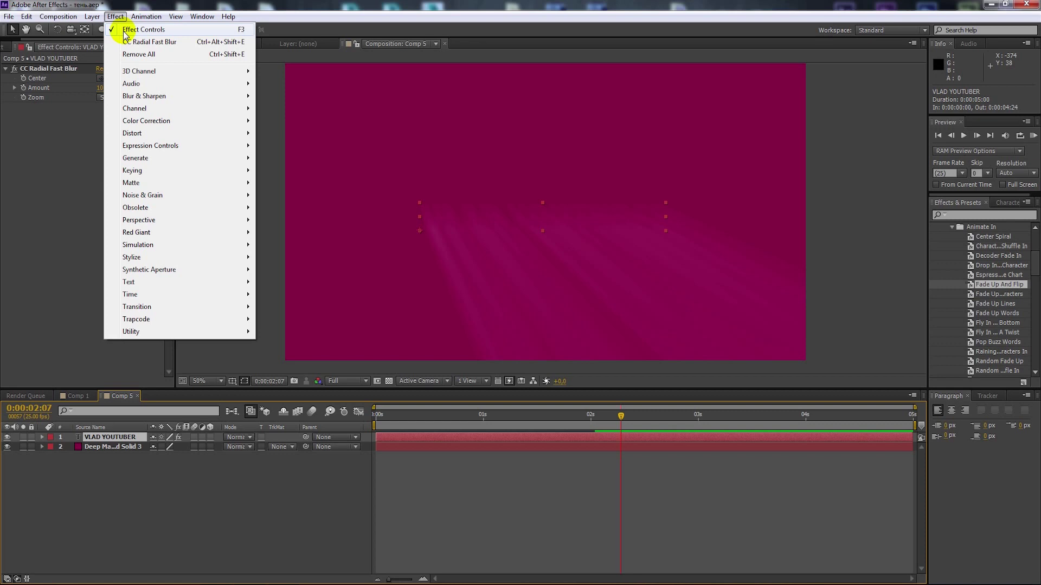
pyautogui.moveTo(162, 183)
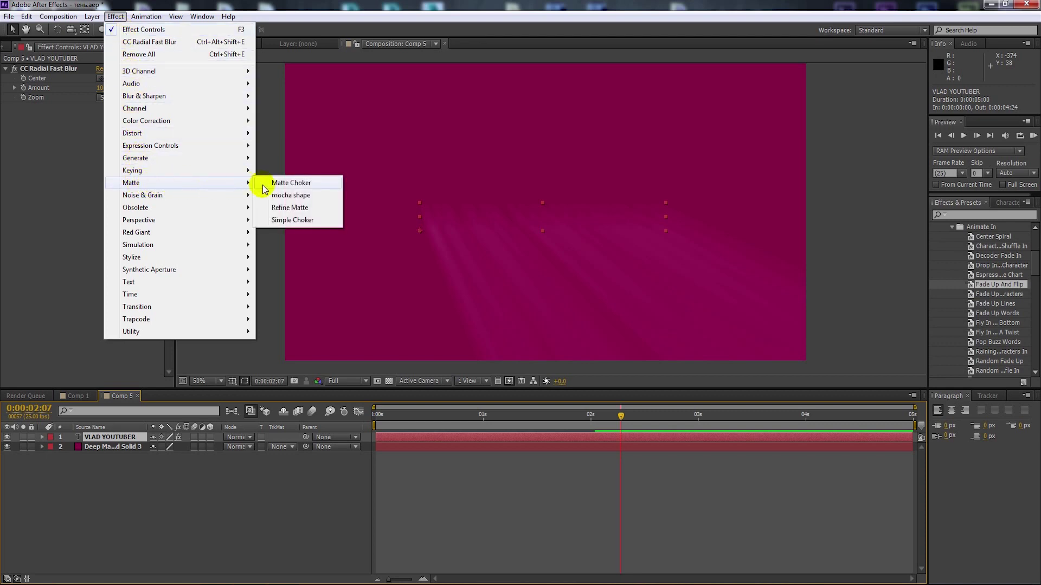
pyautogui.click(298, 184)
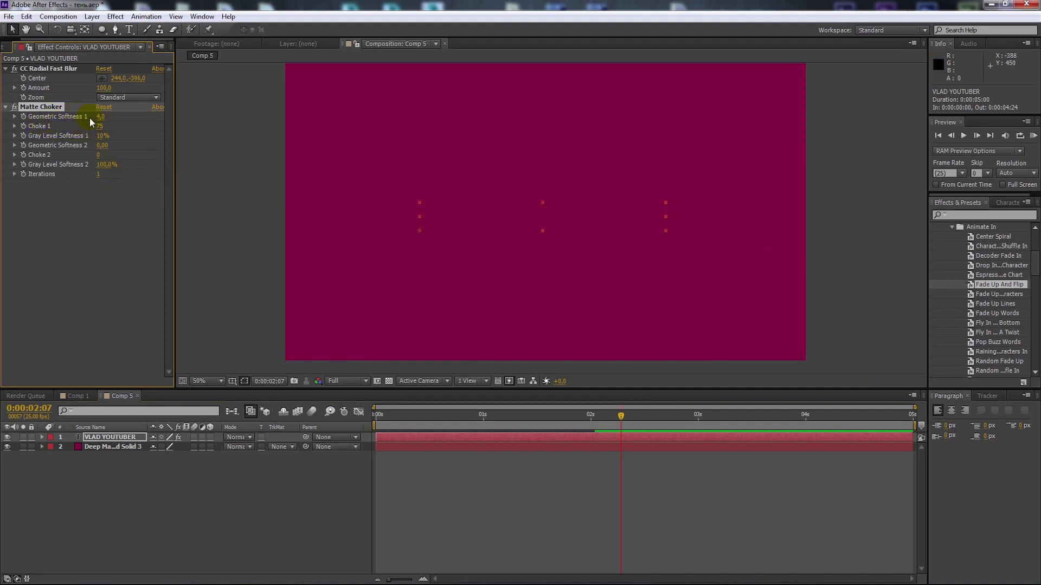
pyautogui.click(100, 117)
pyautogui.write('0')
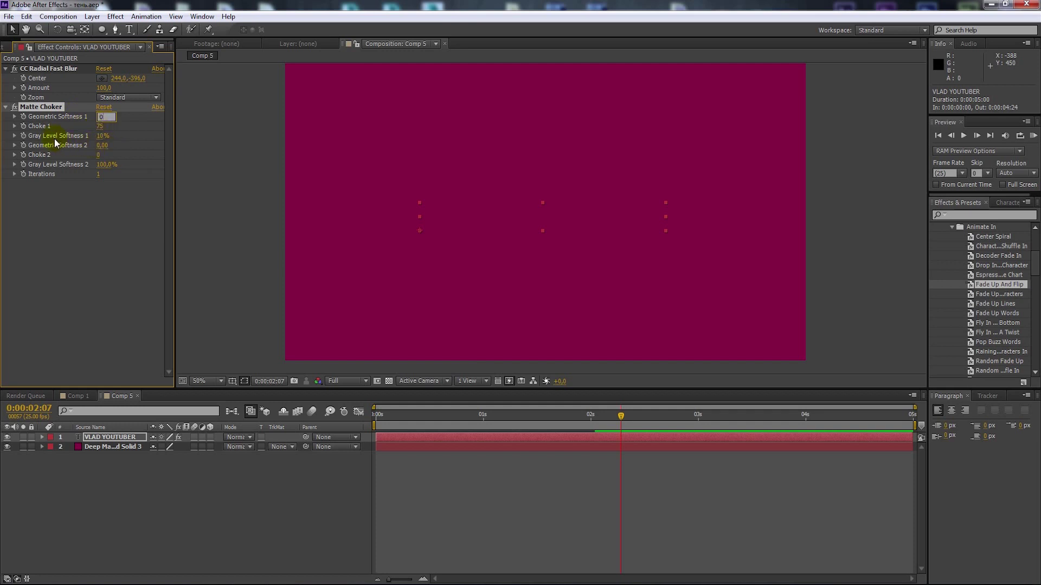
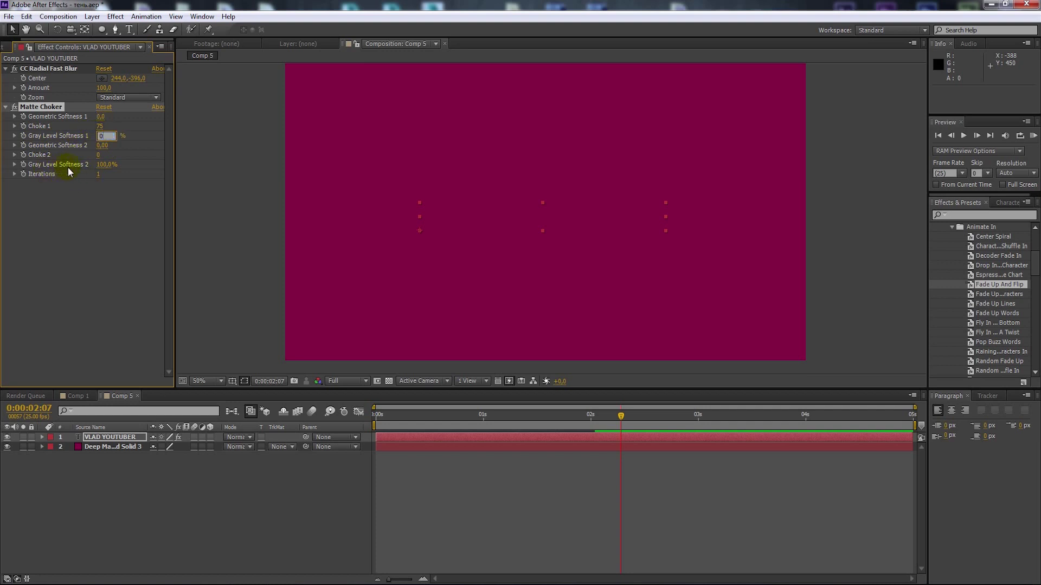
# Set Matte Choker's Gray Level Softness to 0% and Choke 1 to -127 for a solid white long shadow
pyautogui.click(106, 165)
pyautogui.write('0')
pyautogui.moveTo(101, 130); pyautogui.dragTo(3, 126)
pyautogui.moveTo(105, 130); pyautogui.dragTo(48, 127)
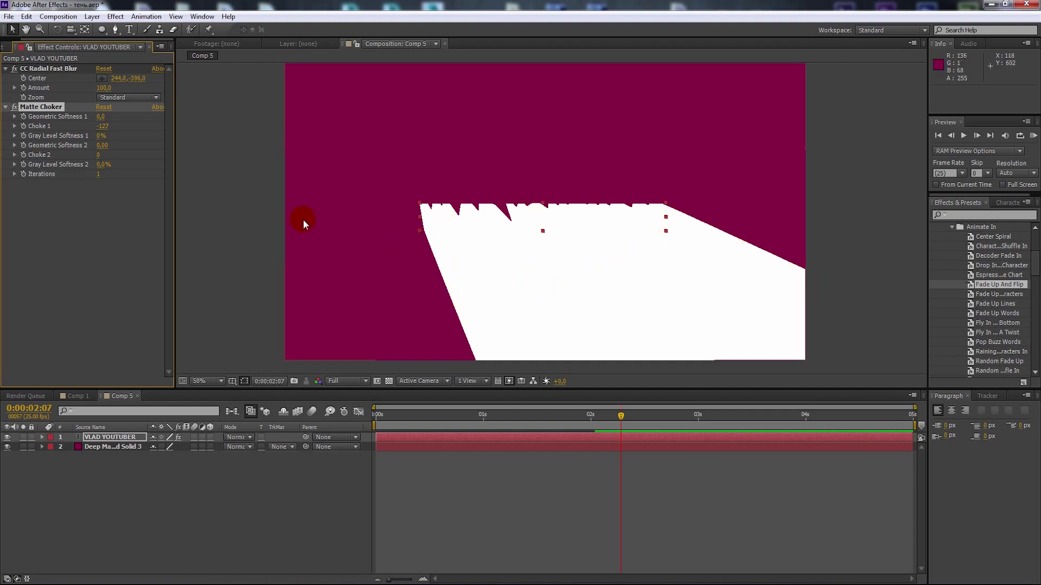
# Apply Effect > Generate > Fill to the VLAD YOUTUBER layer
pyautogui.click(115, 16)
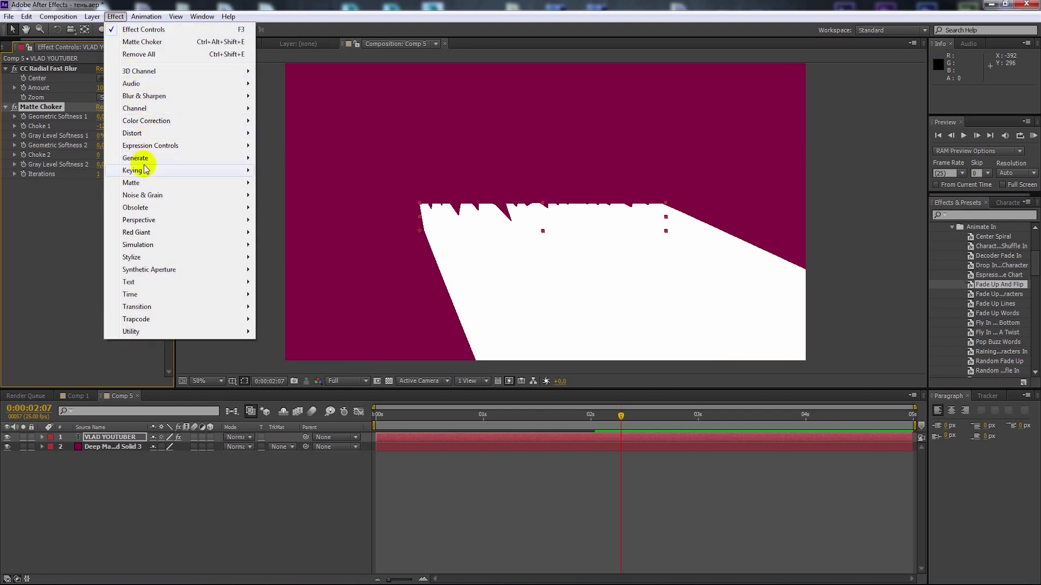
pyautogui.moveTo(219, 159)
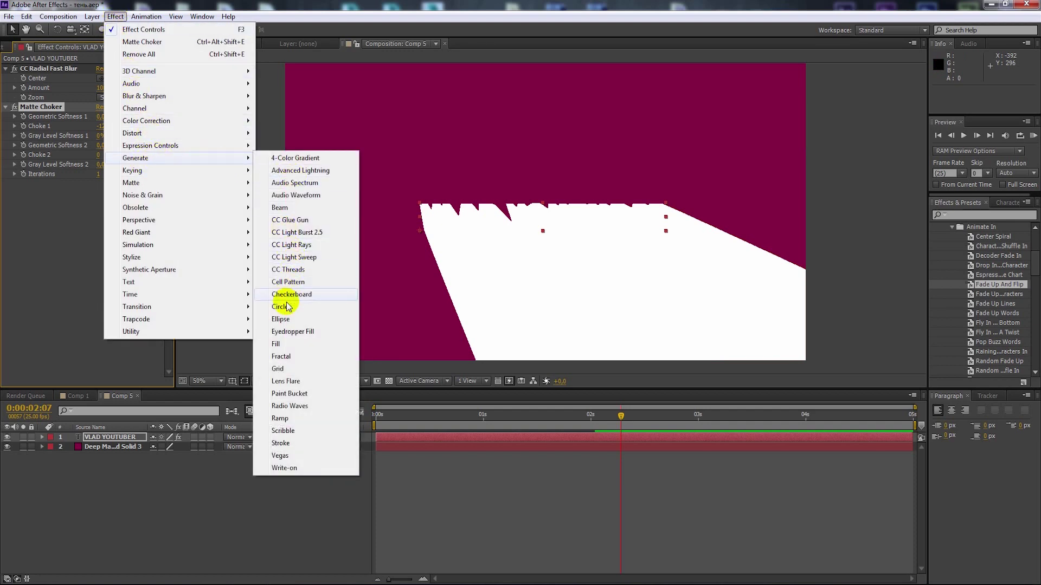
pyautogui.click(282, 344)
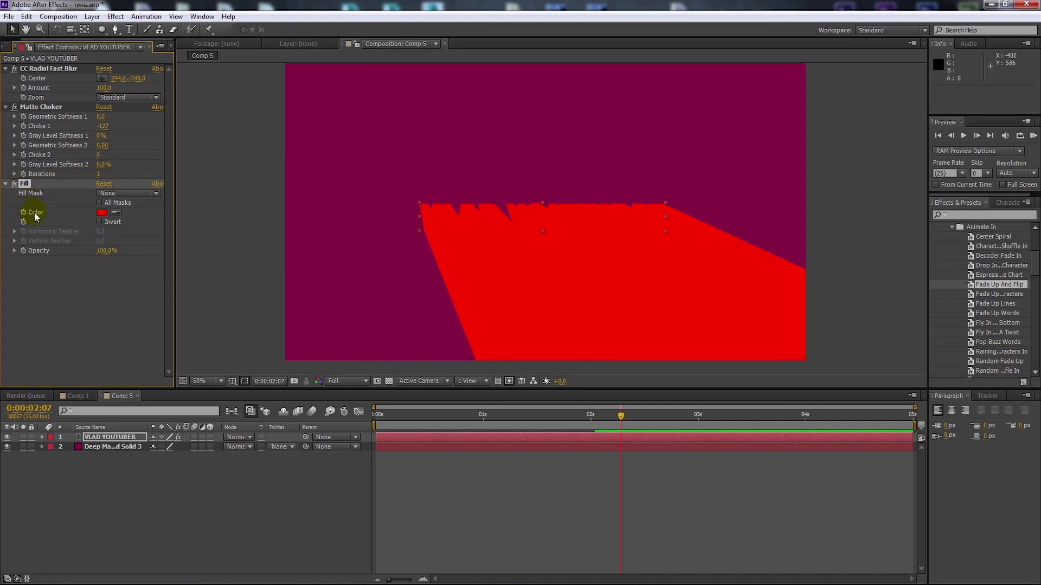
# Set the Fill colour to black (000000)
pyautogui.click(101, 213)
pyautogui.moveTo(66, 259); pyautogui.dragTo(2, 349)
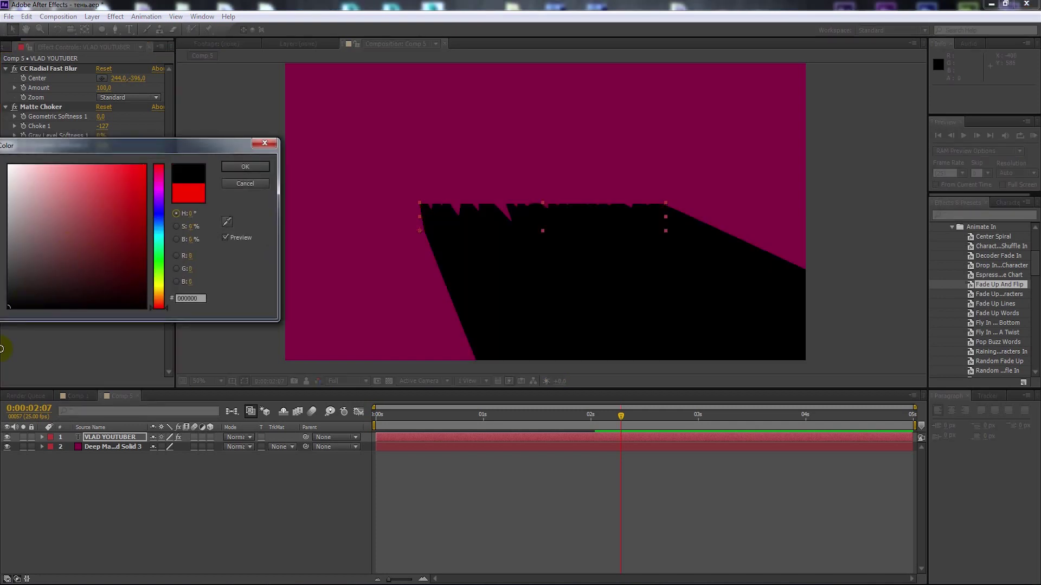
pyautogui.click(242, 165)
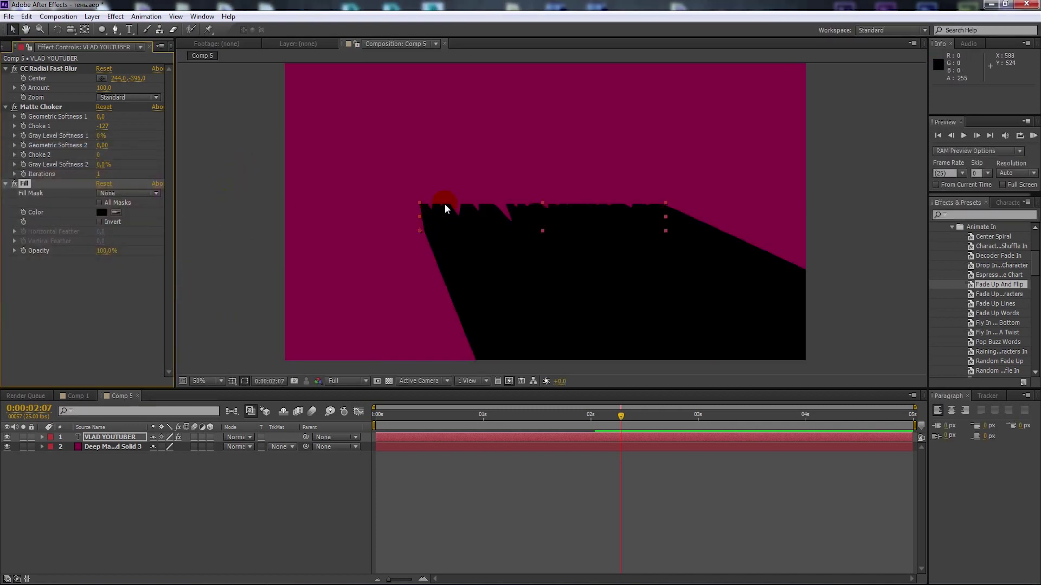
pyautogui.click(116, 213)
# Set Fill Opacity to 25% and scrub the timeline to check the shadow
pyautogui.click(102, 250)
pyautogui.write('25')
pyautogui.click(86, 277)
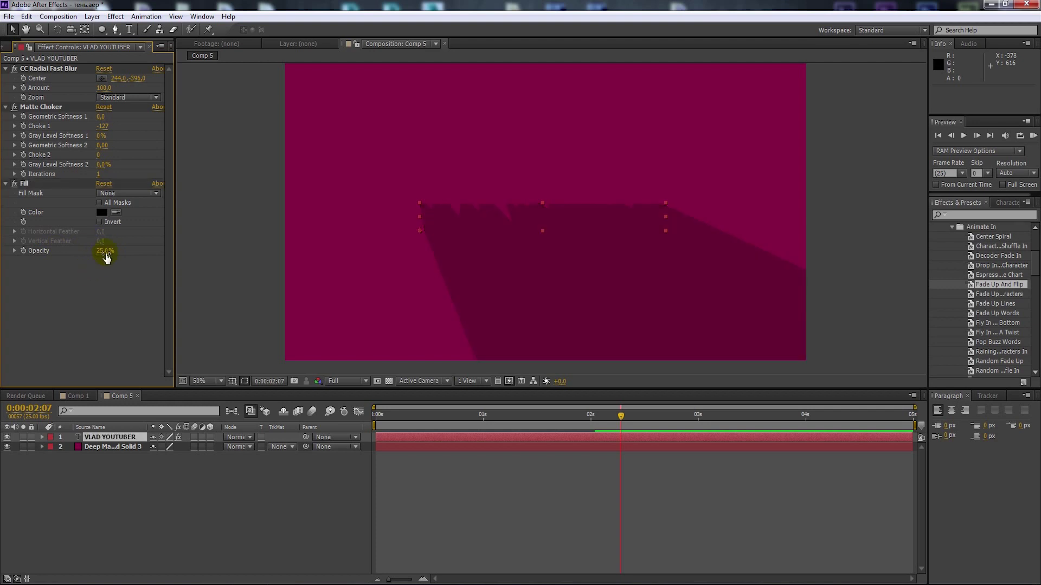
pyautogui.moveTo(104, 251)
pyautogui.mouseDown()
pyautogui.moveTo(120, 255)
pyautogui.moveTo(103, 257)
pyautogui.mouseUp()
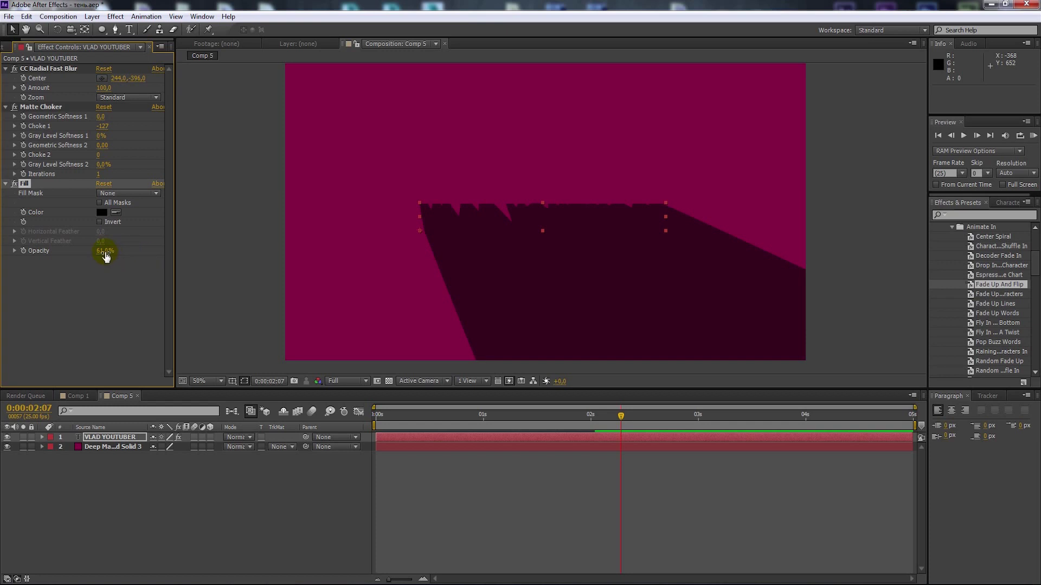
pyautogui.click(103, 252)
pyautogui.write('25')
pyautogui.press('Return')
pyautogui.moveTo(402, 414); pyautogui.dragTo(660, 417)
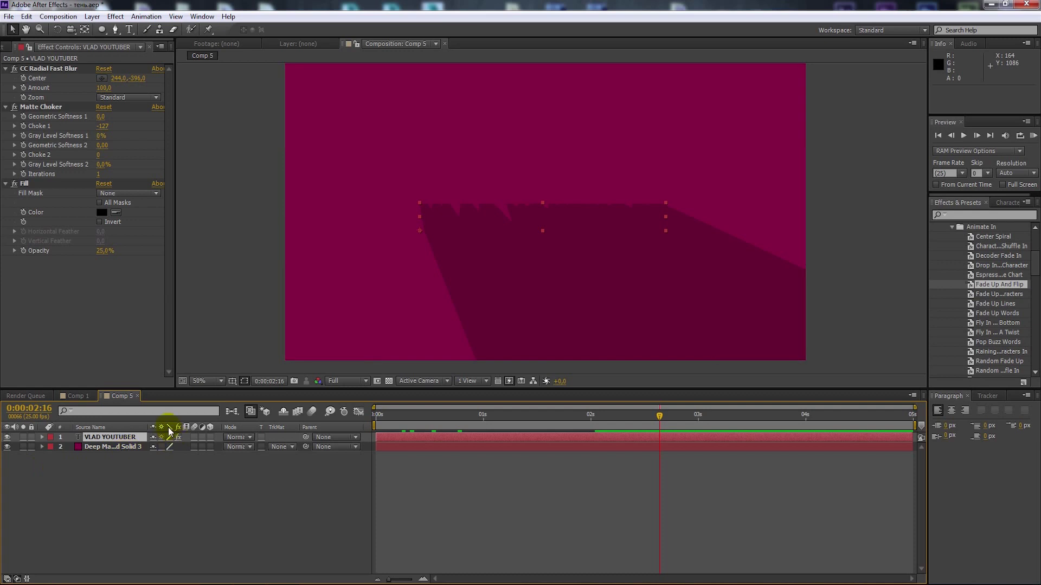
# Duplicate VLAD YOUTUBER, delete the copy's Fill and Matte Choker, and disable its CC Radial Fast Blur
pyautogui.click(107, 440)
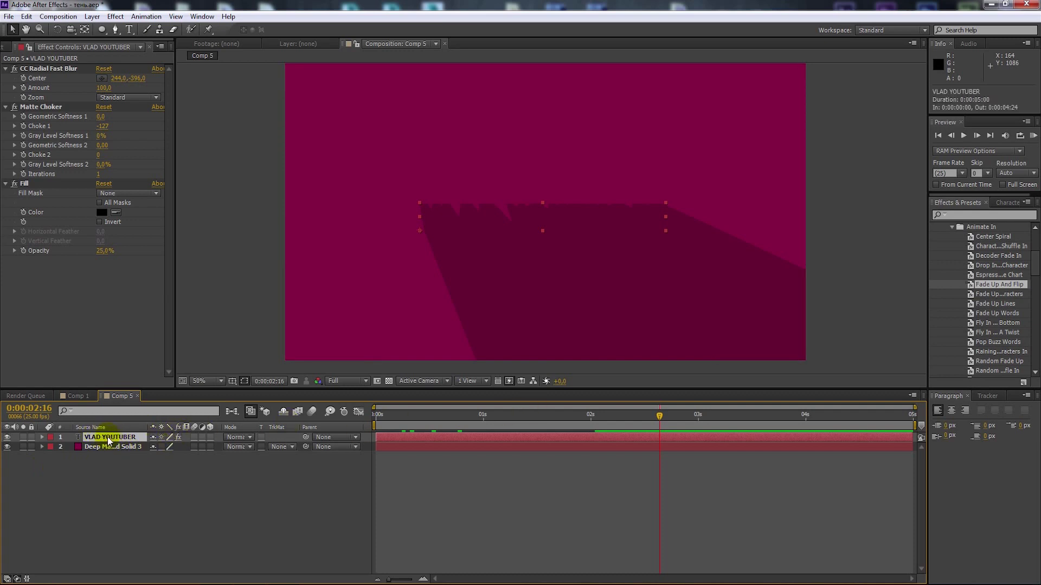
pyautogui.hotkey('ctrl', 'd')
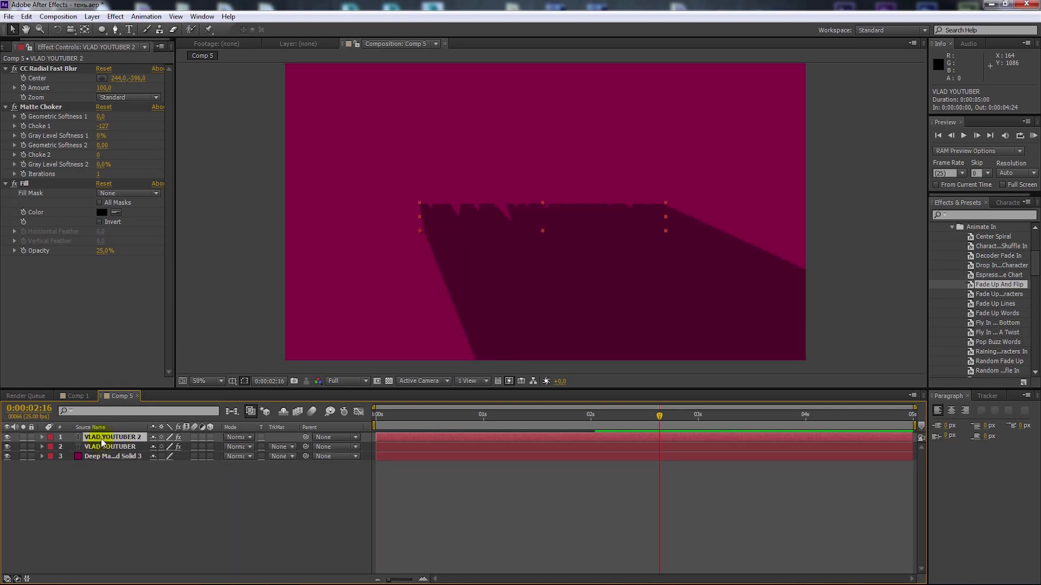
pyautogui.click(25, 183)
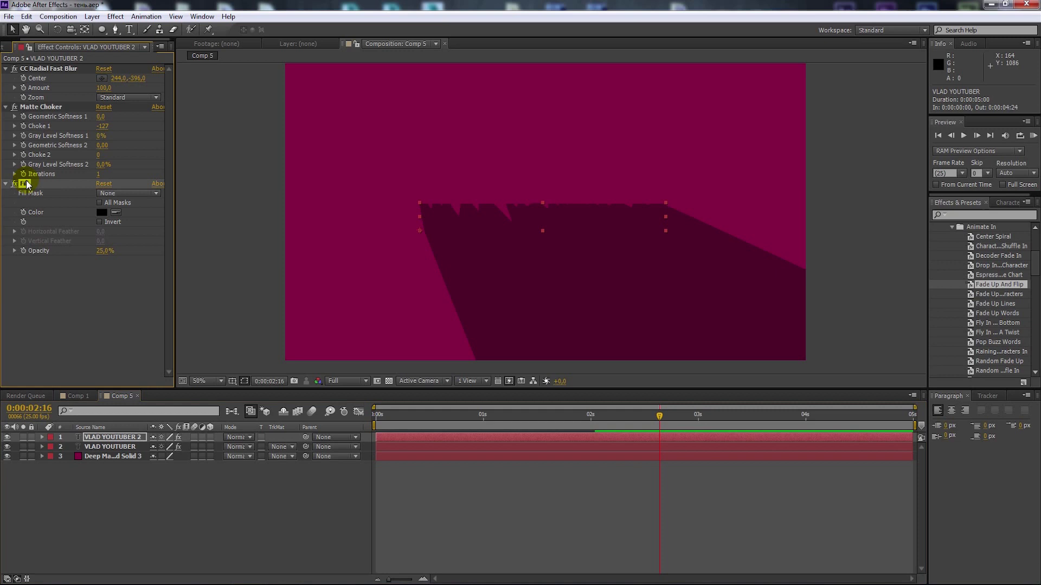
pyautogui.click(124, 437)
pyautogui.press('Delete')
pyautogui.click(41, 106)
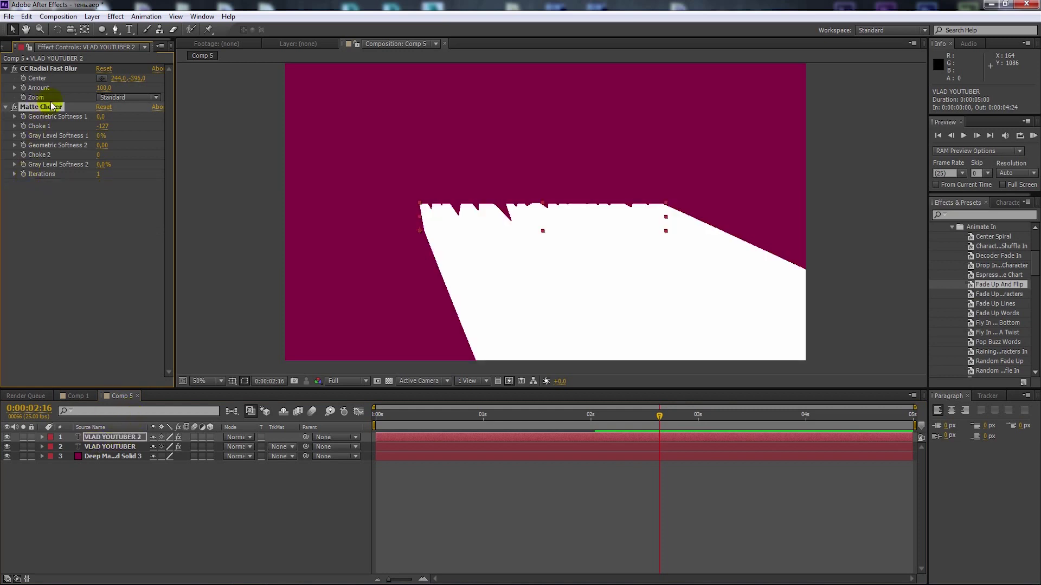
pyautogui.press('Delete')
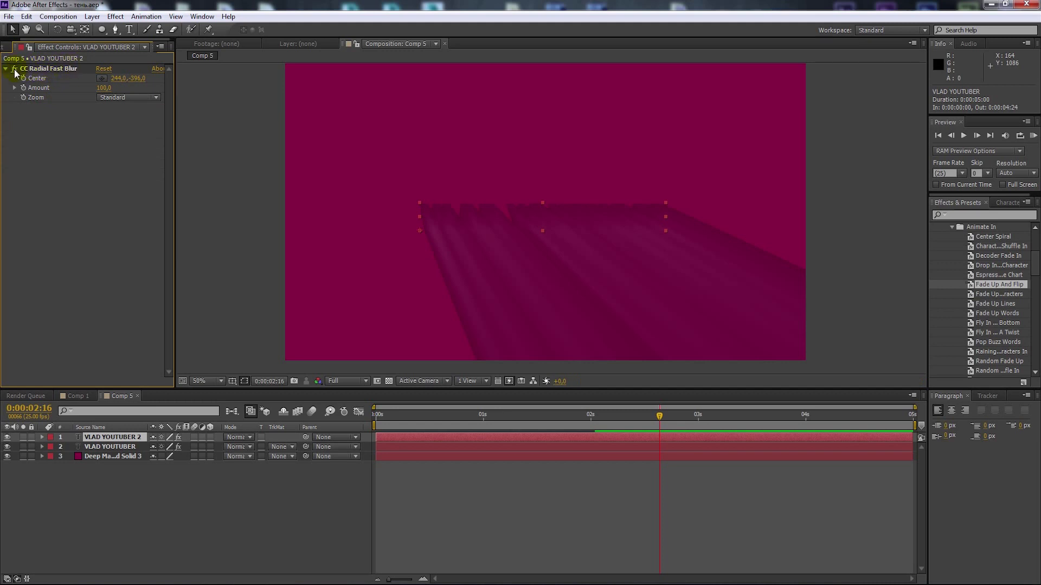
pyautogui.click(14, 71)
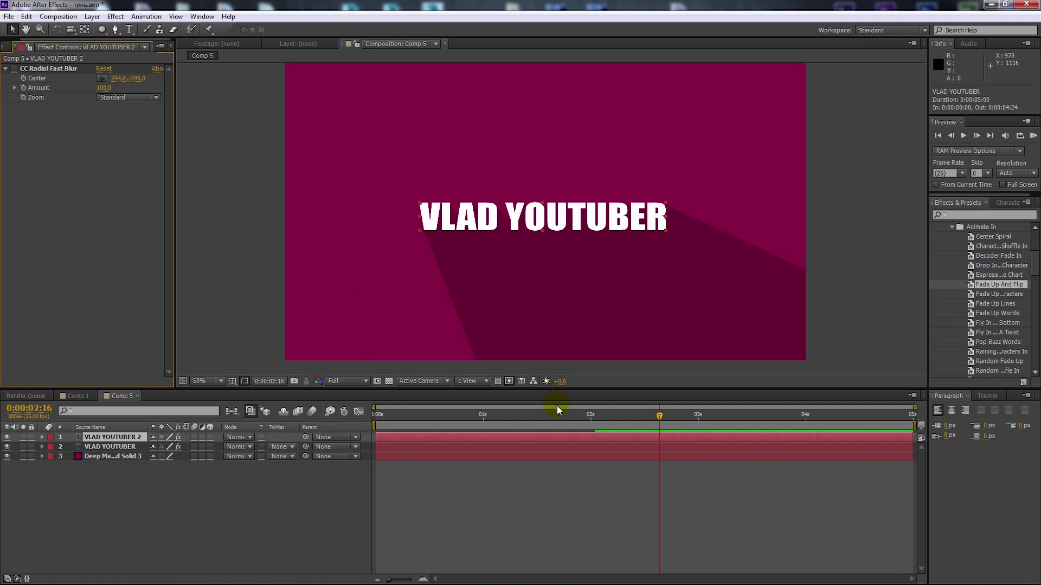
# Duplicate the top layer into VLAD YOUTUBER 3 and re-enable its CC Radial Fast Blur
pyautogui.moveTo(484, 414)
pyautogui.mouseDown()
pyautogui.moveTo(801, 407)
pyautogui.moveTo(435, 404)
pyautogui.moveTo(711, 415)
pyautogui.mouseUp()
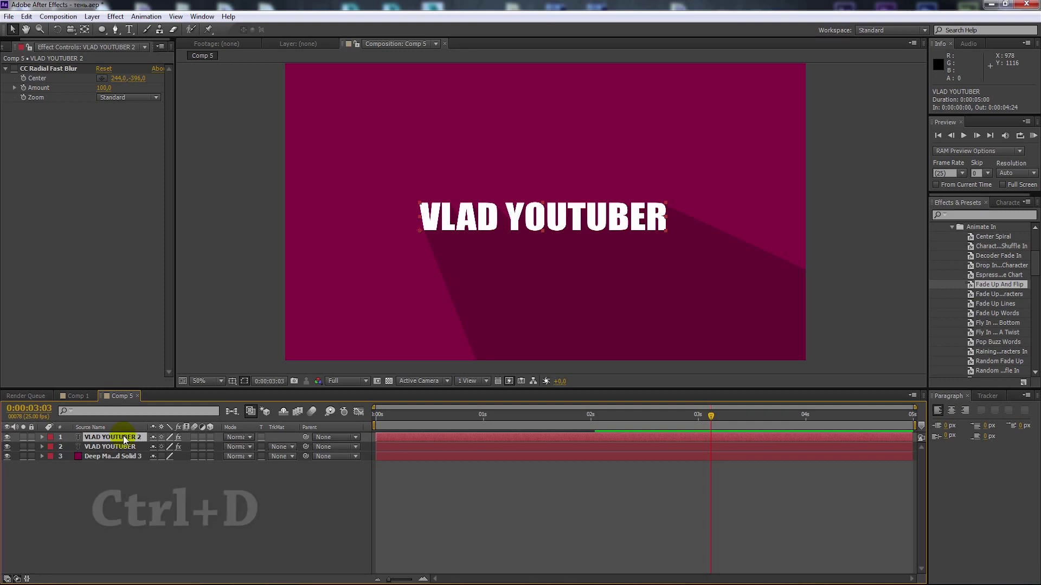
pyautogui.hotkey('ctrl', 'd')
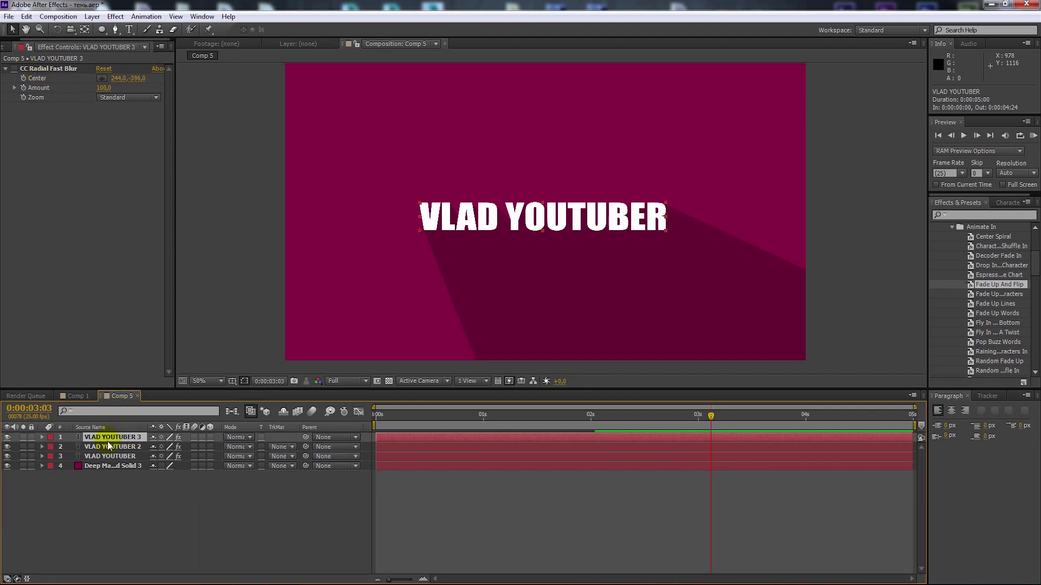
pyautogui.click(13, 74)
pyautogui.click(14, 70)
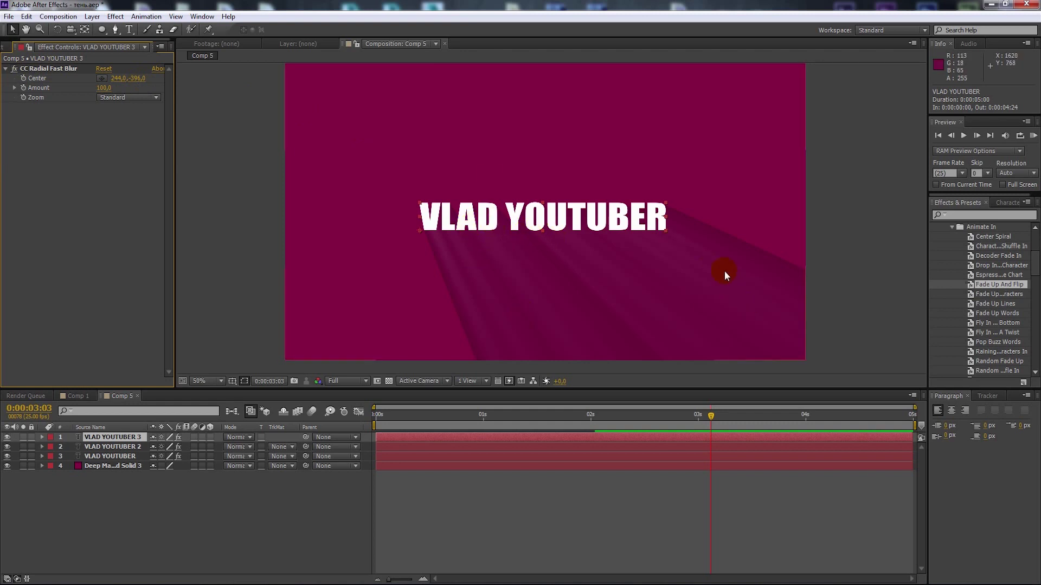
# Place the CC Radial Fast Blur Center on the middle of the VLAD YOUTUBER title
pyautogui.click(103, 80)
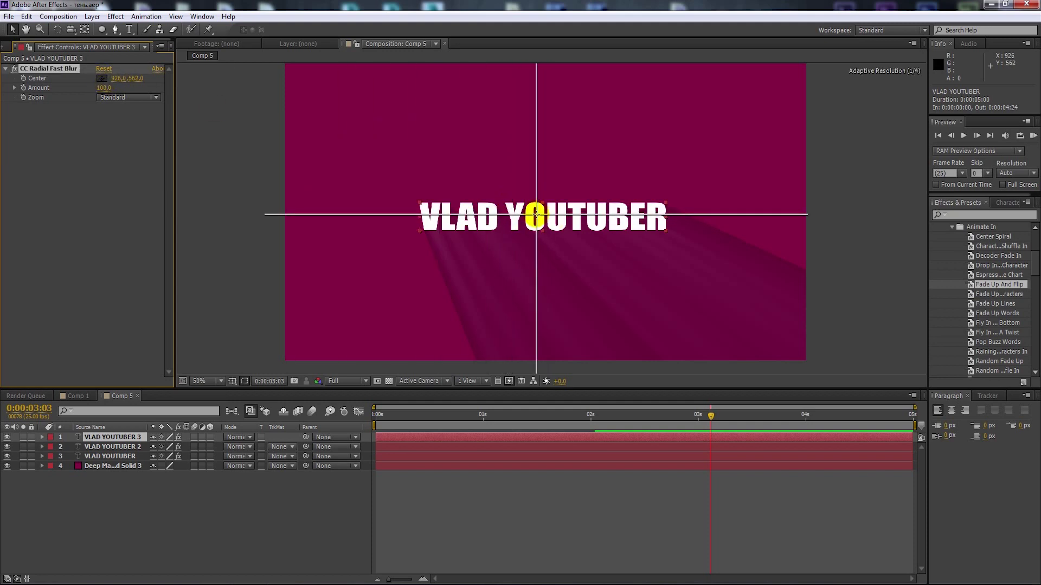
pyautogui.click(534, 215)
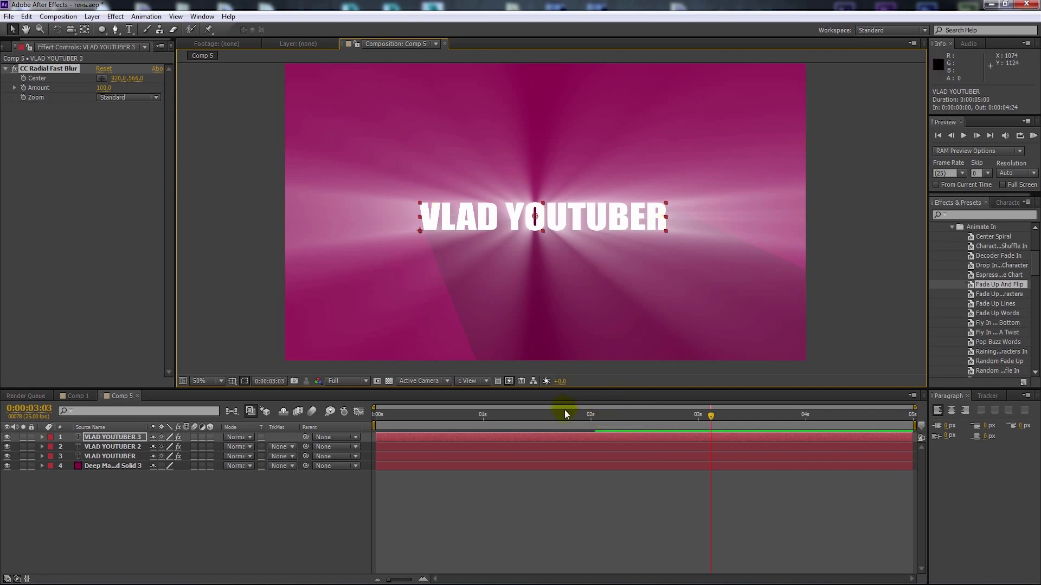
pyautogui.moveTo(616, 414); pyautogui.dragTo(549, 421)
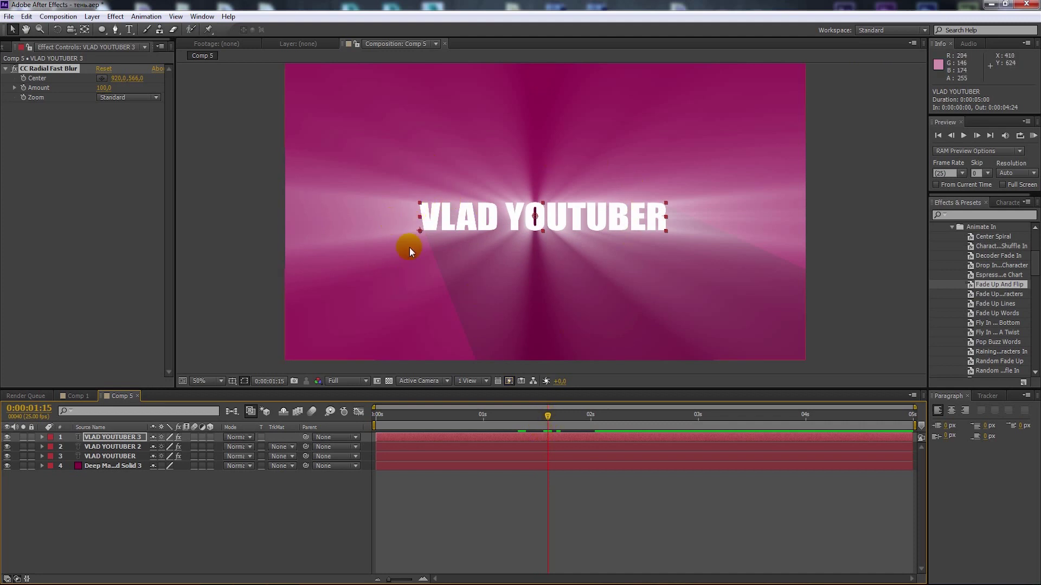
# Keyframe VLAD YOUTUBER 3's Opacity at 0%, then 100% a few frames later
pyautogui.click(132, 438)
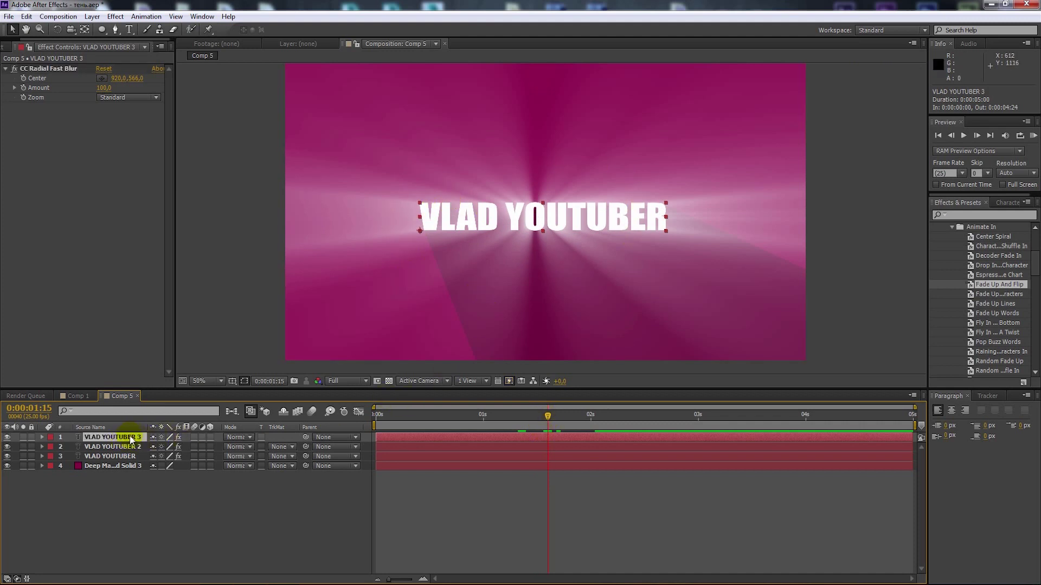
pyautogui.press('t')
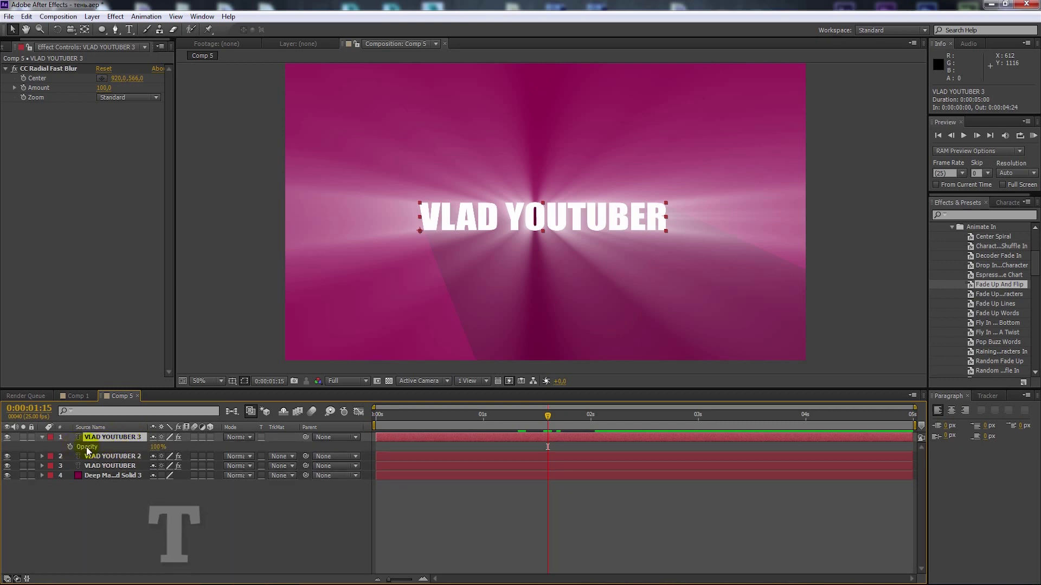
pyautogui.click(69, 447)
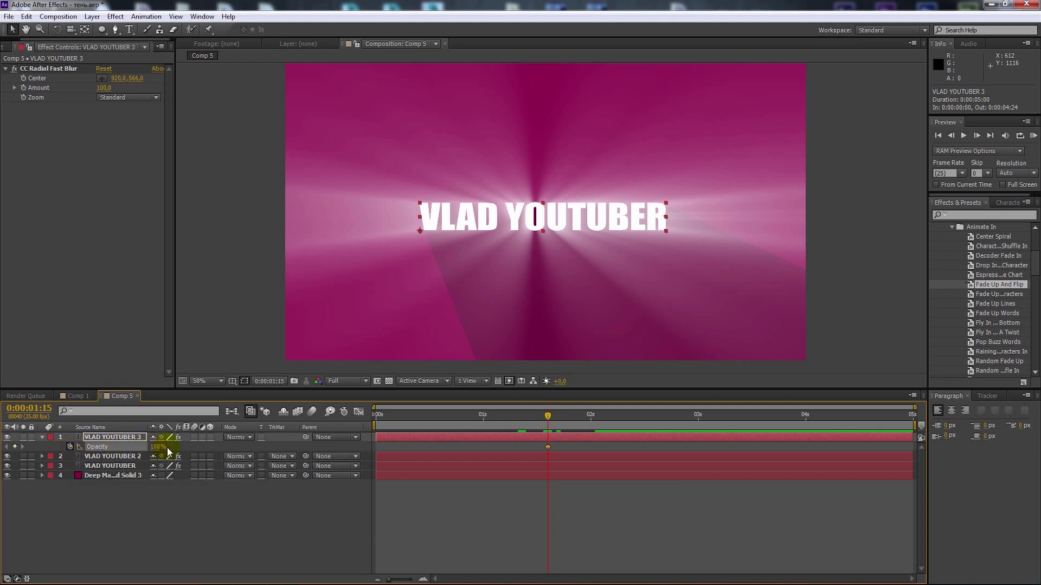
pyautogui.click(158, 448)
pyautogui.write('0')
pyautogui.click(165, 495)
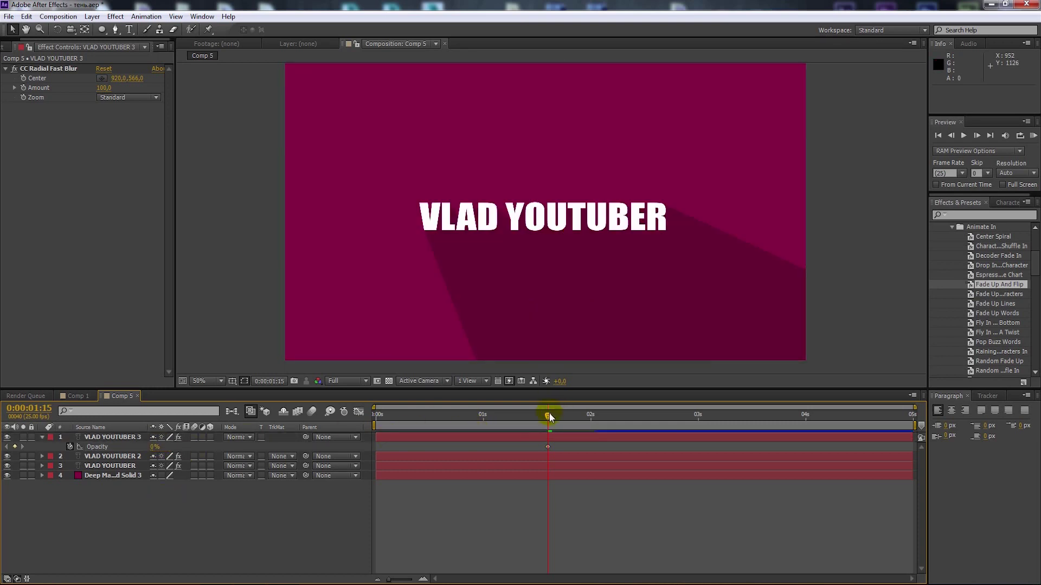
pyautogui.moveTo(549, 415); pyautogui.dragTo(565, 418)
pyautogui.click(155, 447)
pyautogui.write('100')
pyautogui.press('Return')
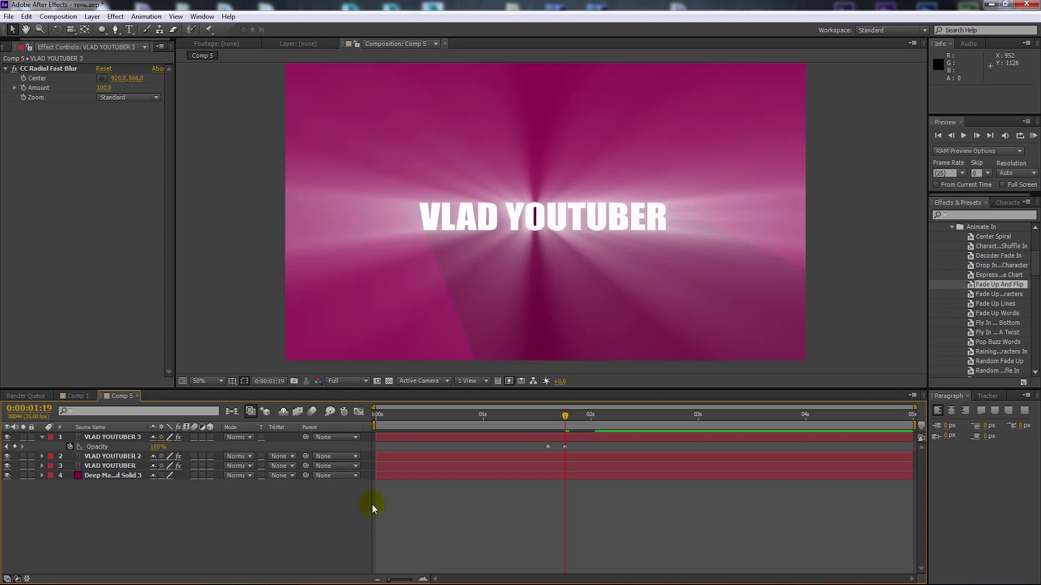
# Add two more flicker Opacity keyframes through 0:00:01:24 and RAM-preview from the start
pyautogui.moveTo(563, 414)
pyautogui.mouseDown()
pyautogui.moveTo(504, 420)
pyautogui.moveTo(577, 431)
pyautogui.mouseUp()
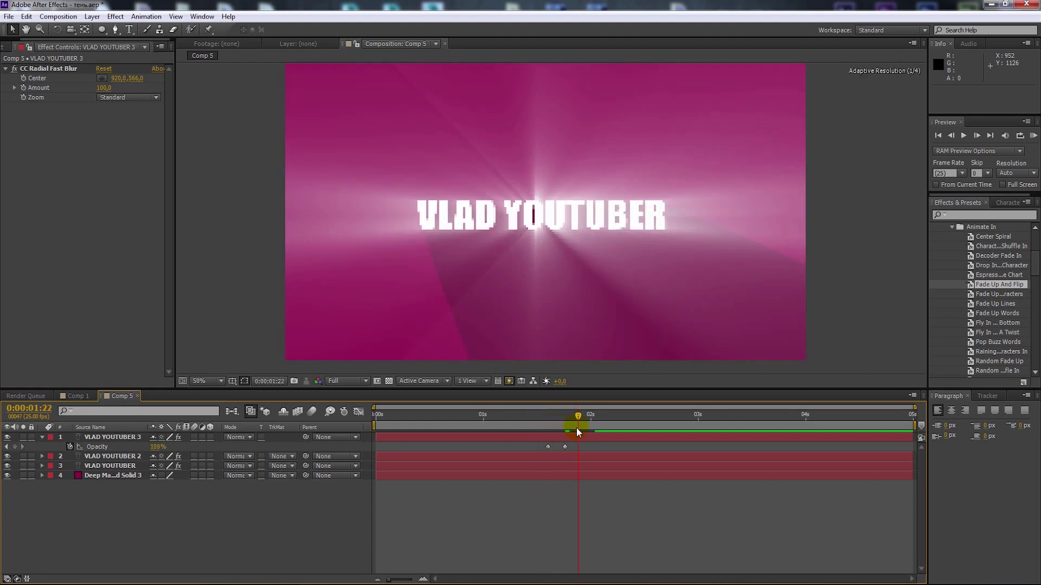
pyautogui.moveTo(157, 447); pyautogui.dragTo(119, 447)
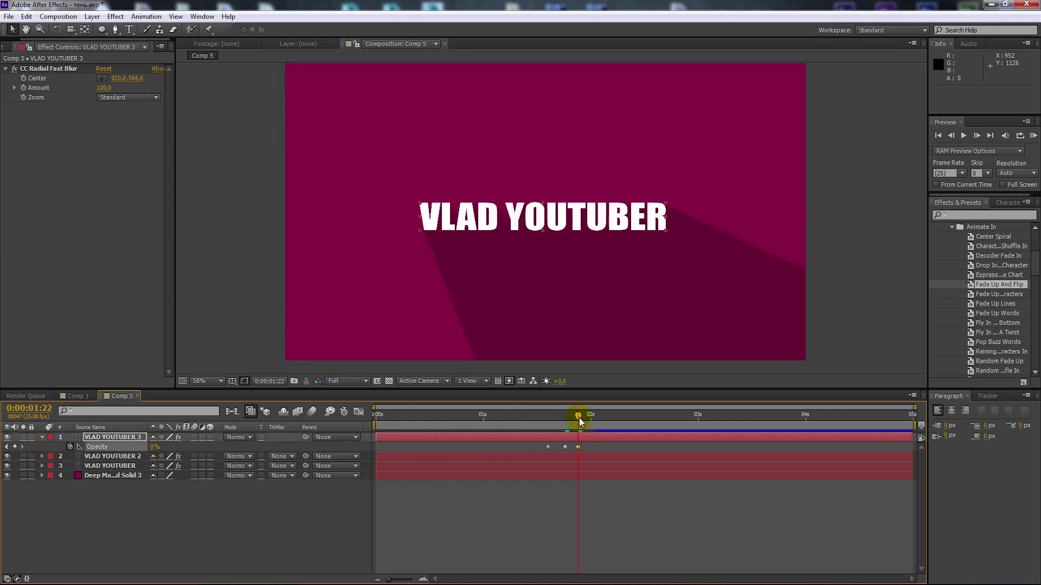
pyautogui.moveTo(580, 418); pyautogui.dragTo(583, 419)
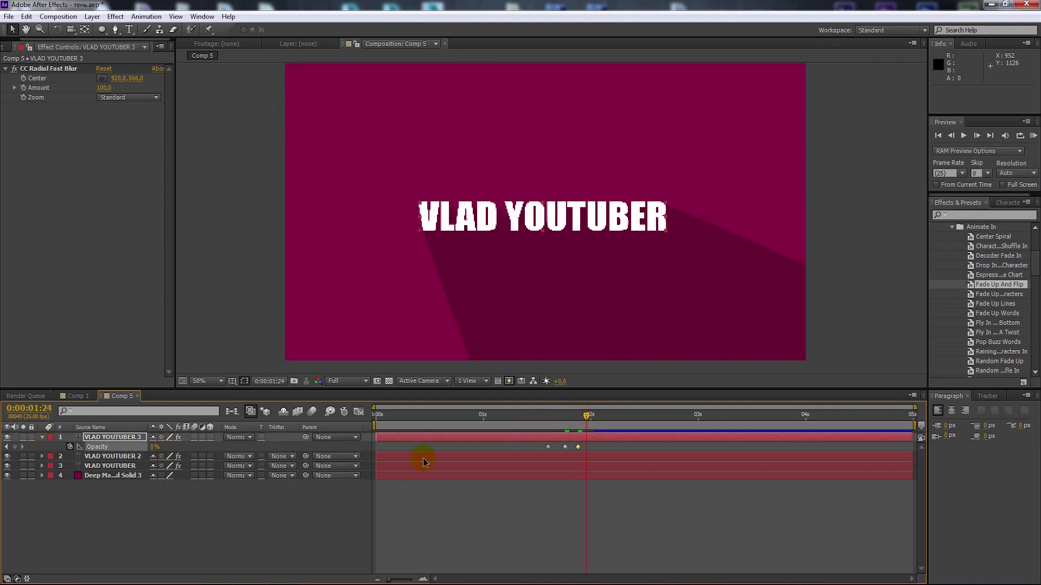
pyautogui.moveTo(154, 450); pyautogui.dragTo(163, 449)
pyautogui.moveTo(588, 417); pyautogui.dragTo(356, 418)
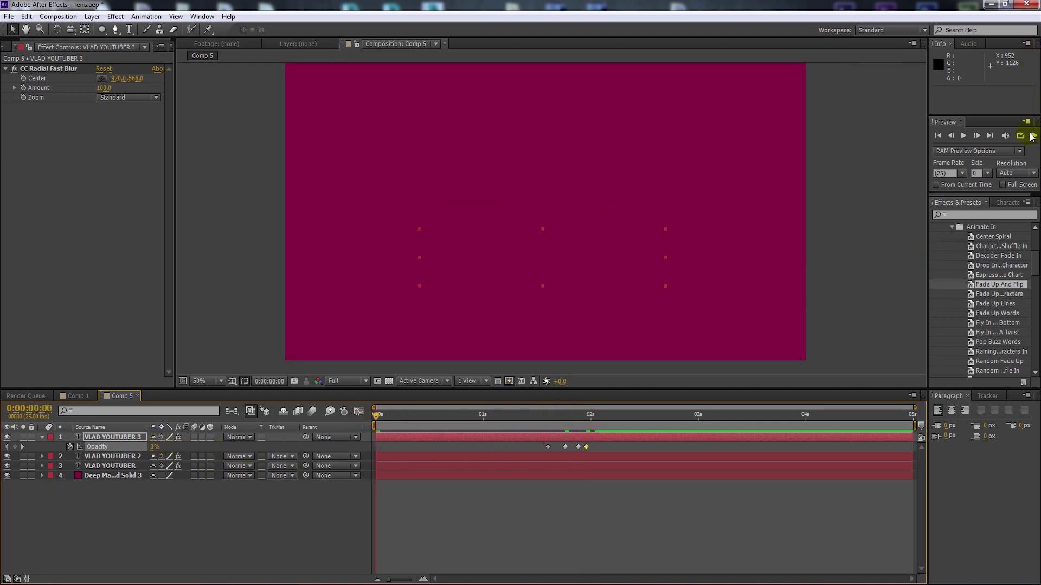
pyautogui.click(1033, 137)
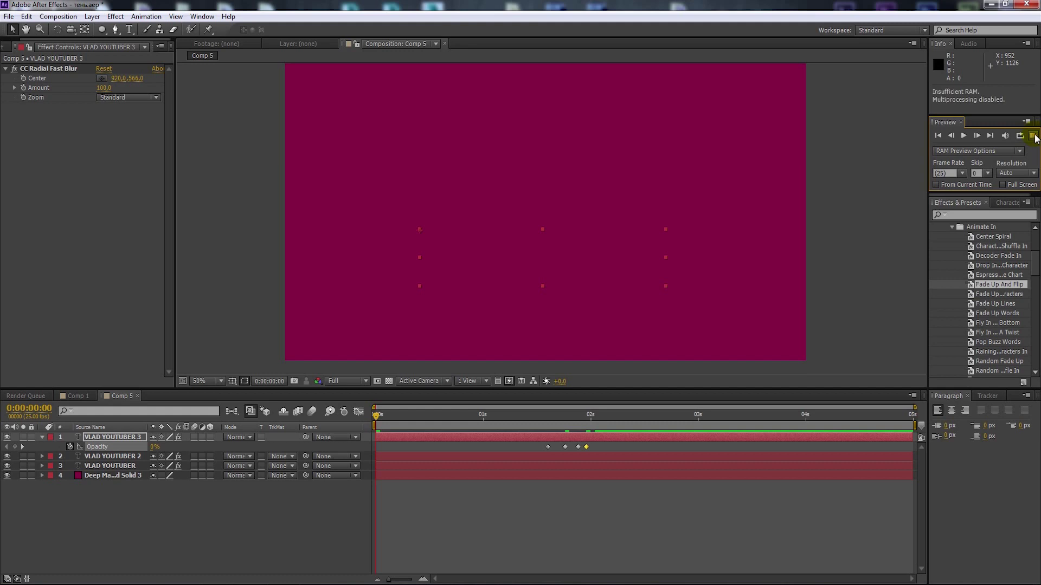
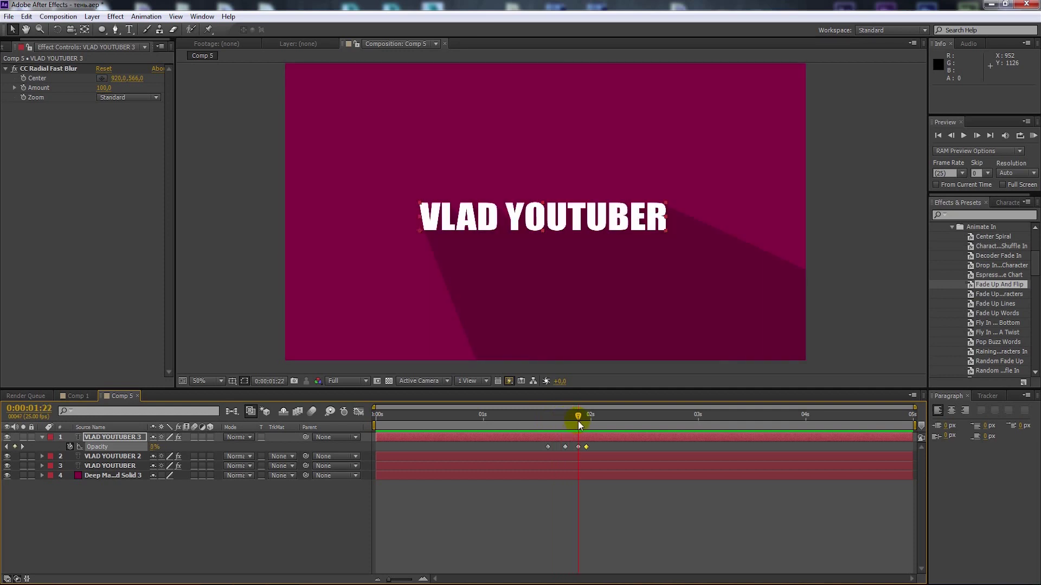
# Add a 0% Opacity keyframe at 0:00:02:01 on VLAD YOUTUBER 3, then scrub through the flash to check the fade
pyautogui.moveTo(578, 421); pyautogui.dragTo(596, 424)
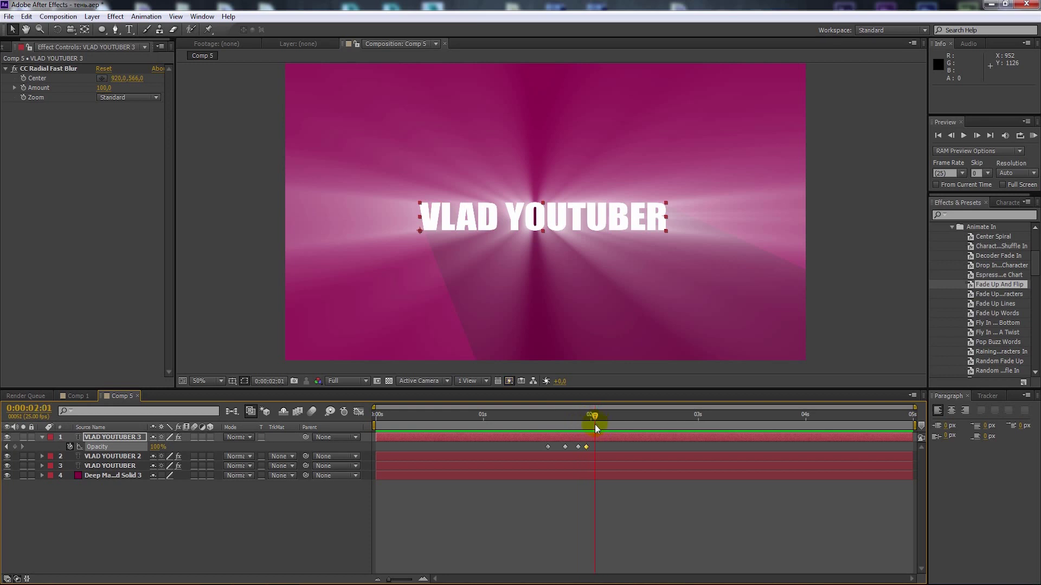
pyautogui.click(157, 448)
pyautogui.click(158, 448)
pyautogui.press('Return')
pyautogui.moveTo(547, 422); pyautogui.dragTo(576, 430)
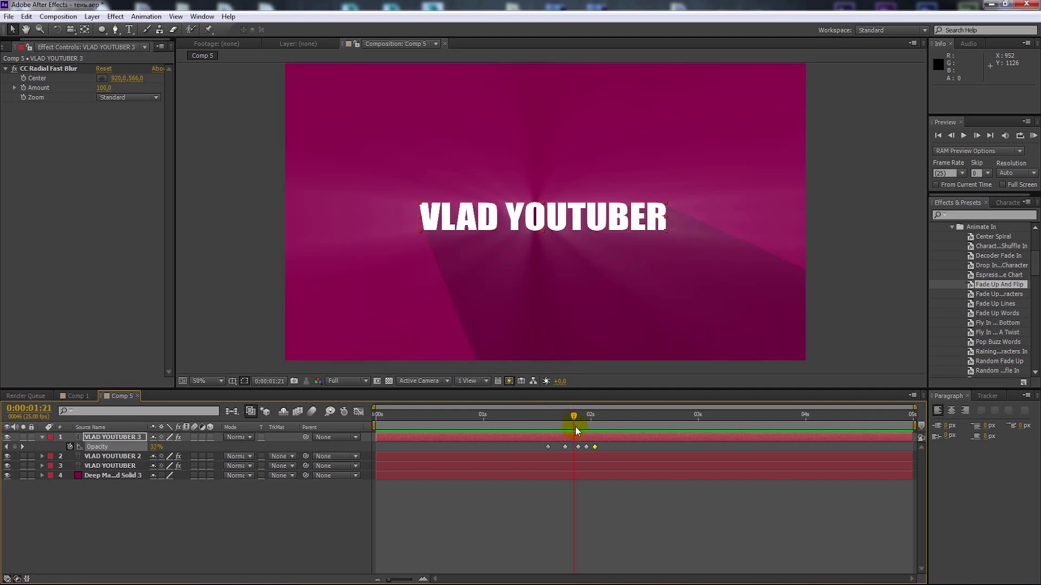
pyautogui.moveTo(576, 430)
pyautogui.mouseDown()
pyautogui.moveTo(594, 429)
pyautogui.moveTo(545, 422)
pyautogui.moveTo(587, 418)
pyautogui.moveTo(554, 417)
pyautogui.mouseUp()
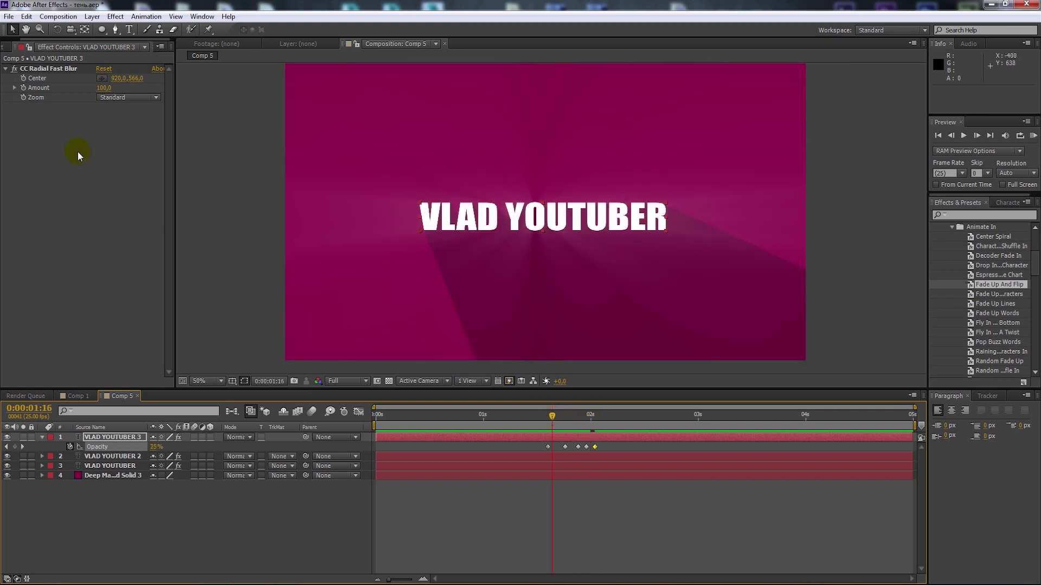
pyautogui.moveTo(540, 420); pyautogui.dragTo(563, 418)
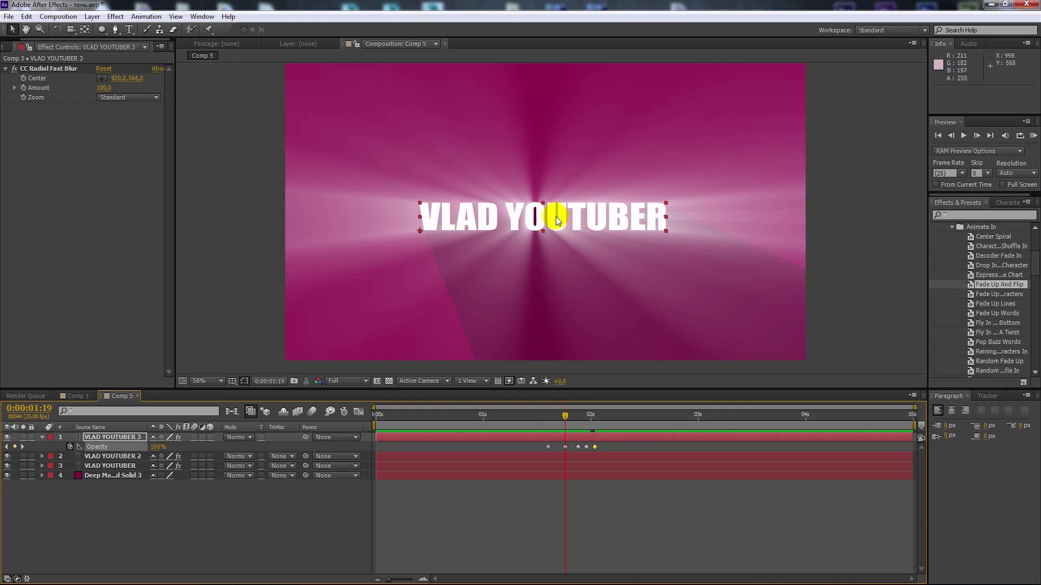
# Keyframe the CC Radial Fast Blur Amount at 80 at 0:00:01:19
pyautogui.click(23, 88)
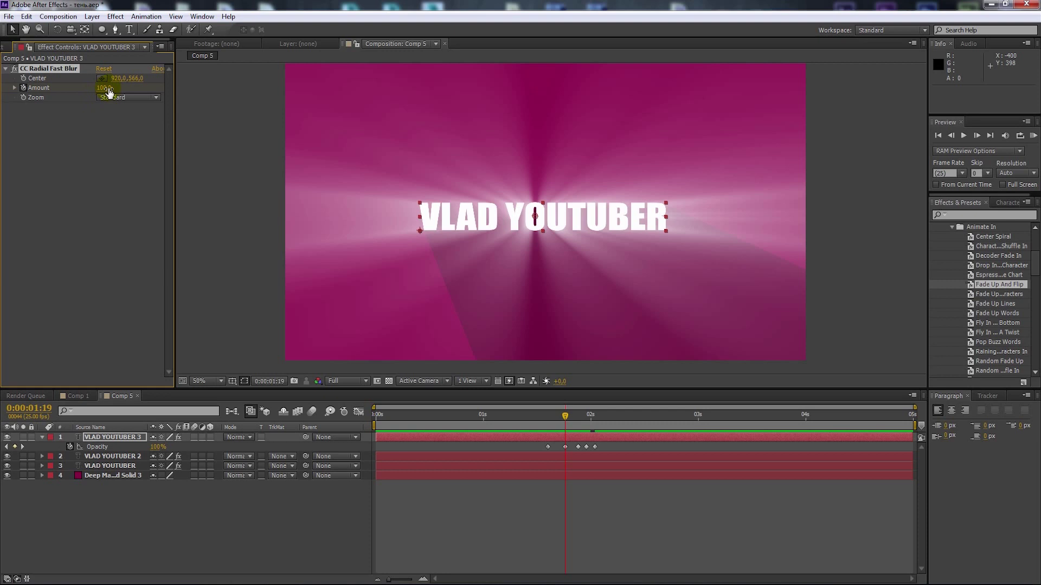
pyautogui.moveTo(106, 93)
pyautogui.mouseDown()
pyautogui.moveTo(87, 91)
pyautogui.moveTo(102, 90)
pyautogui.mouseUp()
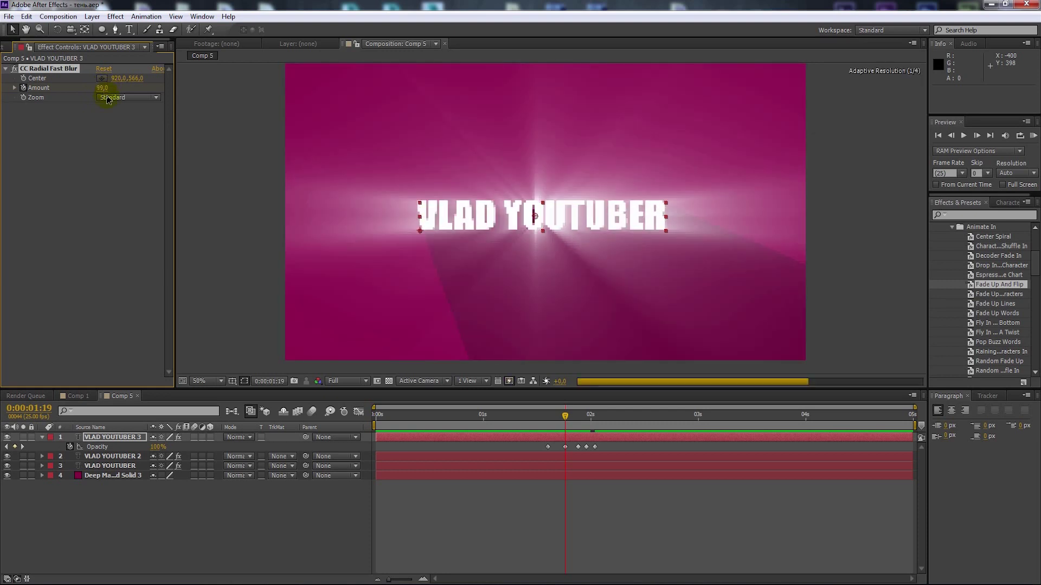
pyautogui.click(102, 88)
pyautogui.write('70')
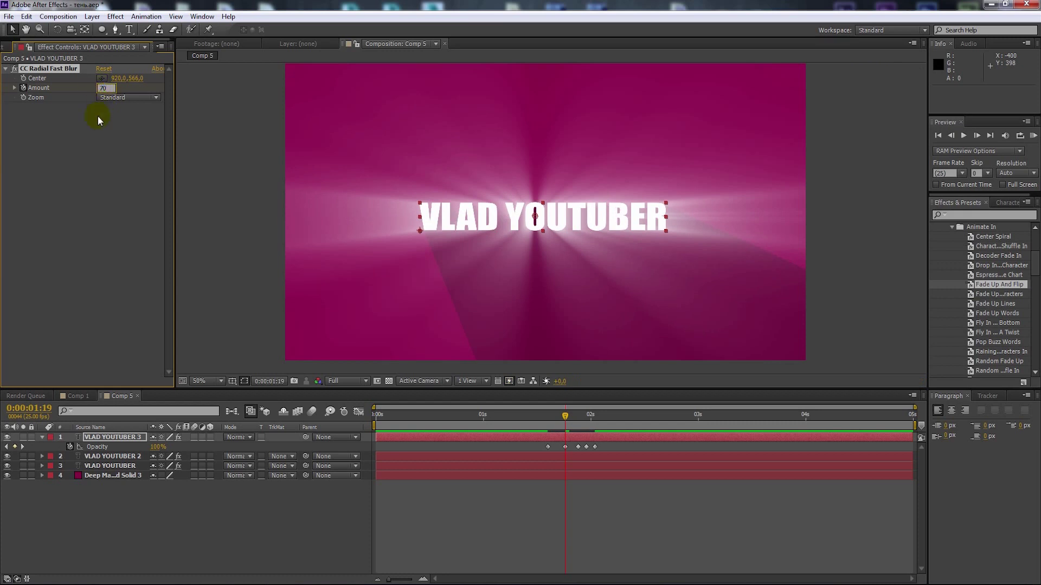
pyautogui.click(97, 116)
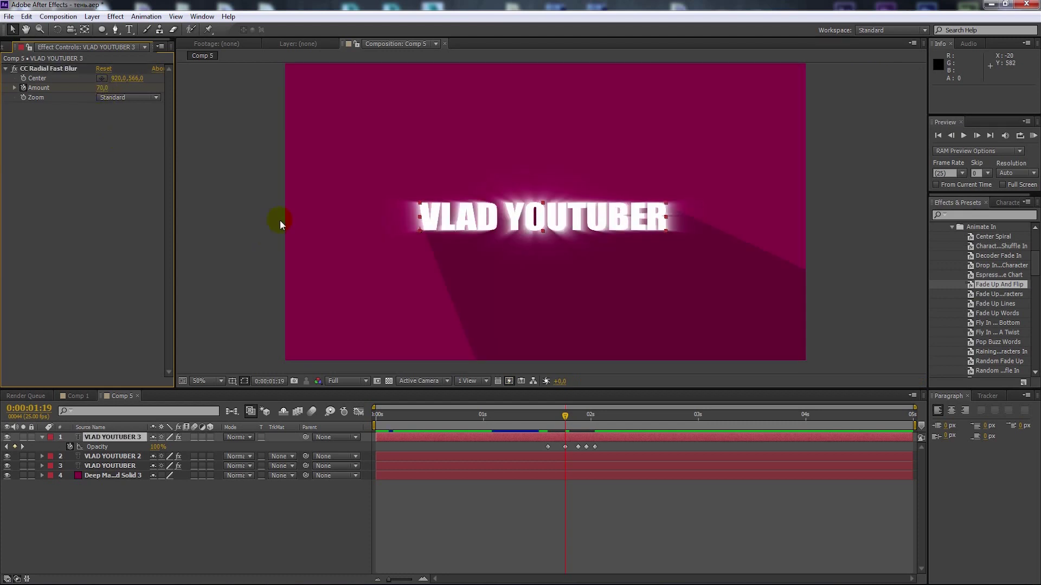
pyautogui.click(103, 87)
pyautogui.write('80')
pyautogui.click(123, 131)
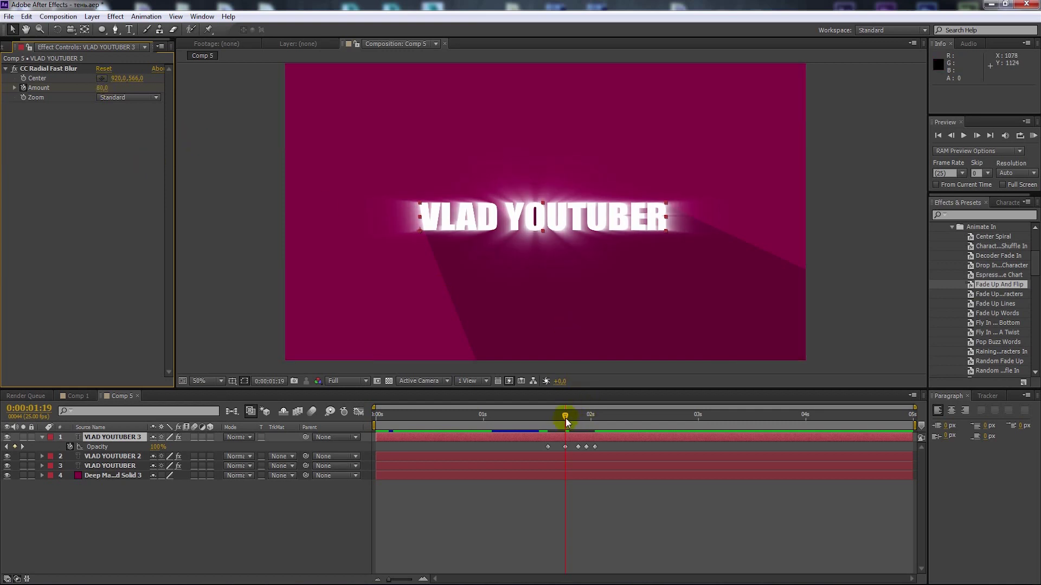
# Set the blur Amount to 100 at 0:00:01:24, then RAM-preview the animation from the start
pyautogui.moveTo(566, 417); pyautogui.dragTo(578, 418)
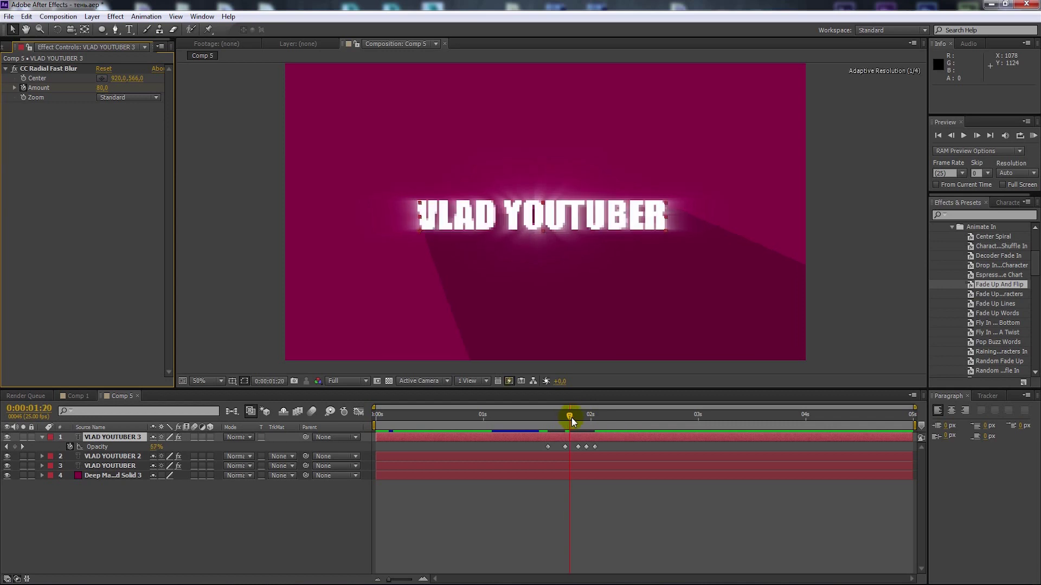
pyautogui.click(579, 434)
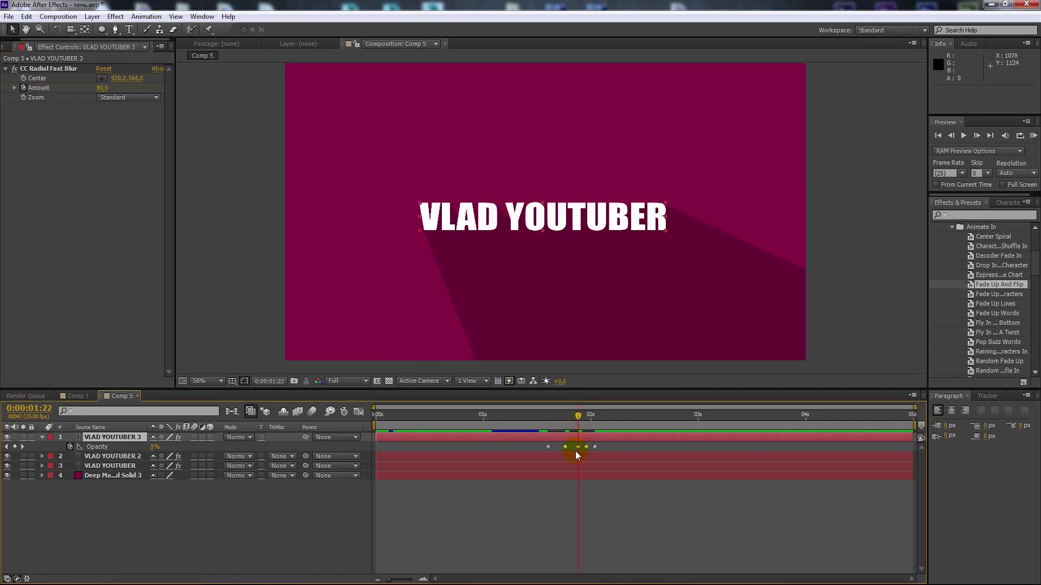
pyautogui.moveTo(578, 415); pyautogui.dragTo(587, 417)
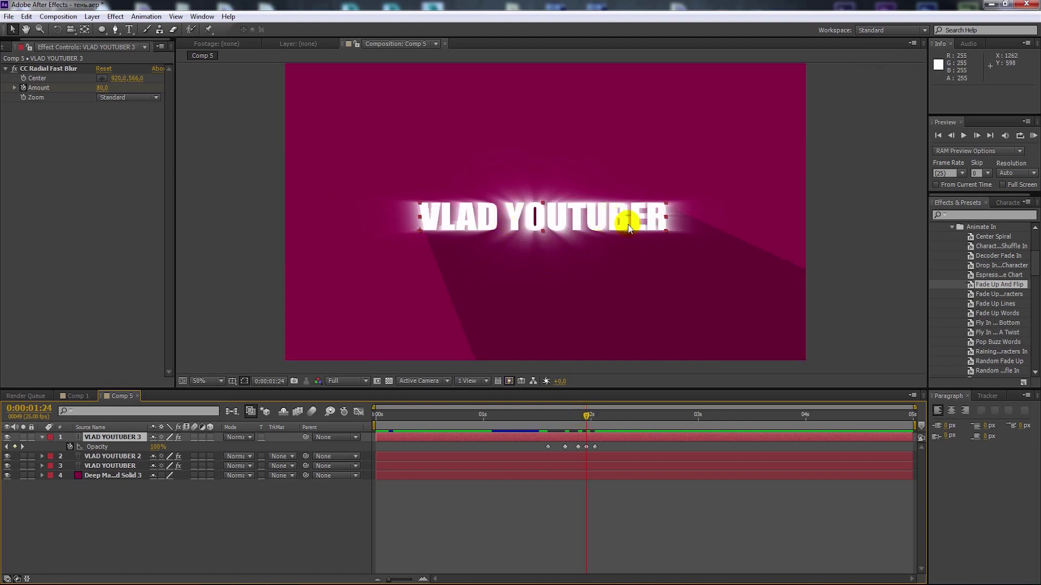
pyautogui.click(102, 87)
pyautogui.write('1')
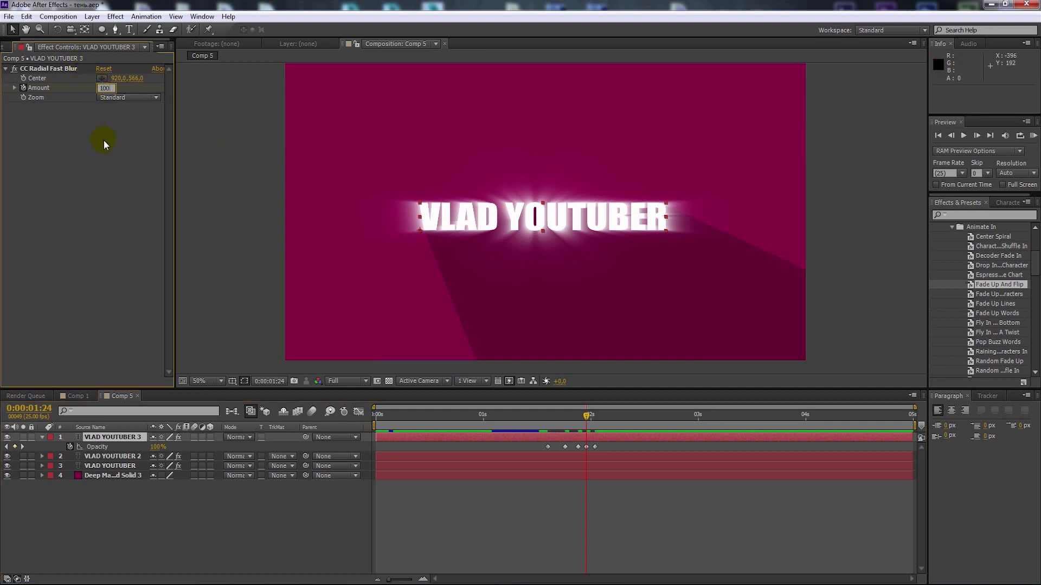
pyautogui.click(105, 145)
pyautogui.moveTo(585, 416); pyautogui.dragTo(535, 417)
pyautogui.press('Home')
pyautogui.click(1033, 135)
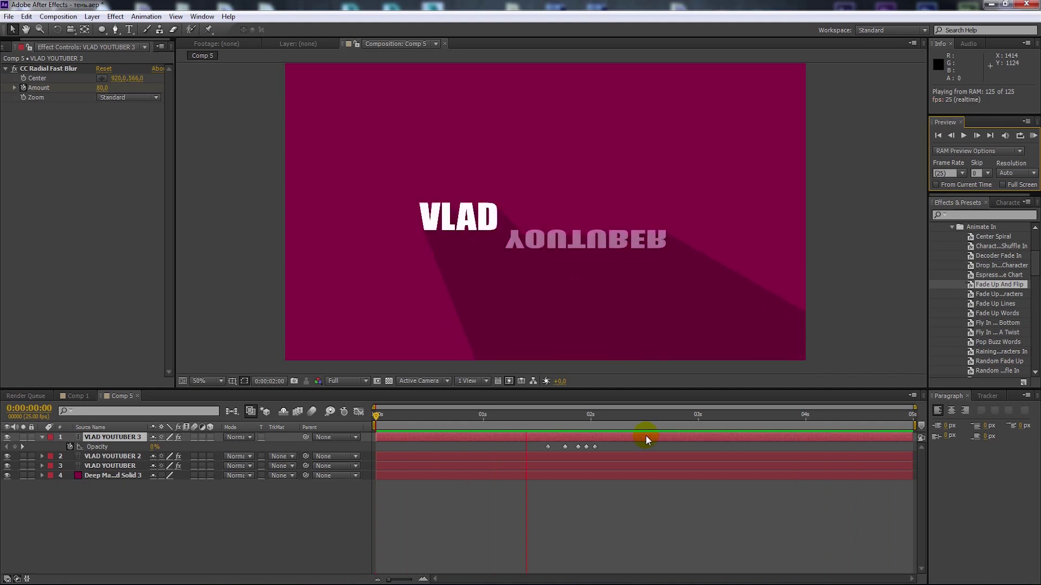
# Shift the three later Opacity keyframes further along the timeline and scrub to check the retimed flashes
pyautogui.click(542, 418)
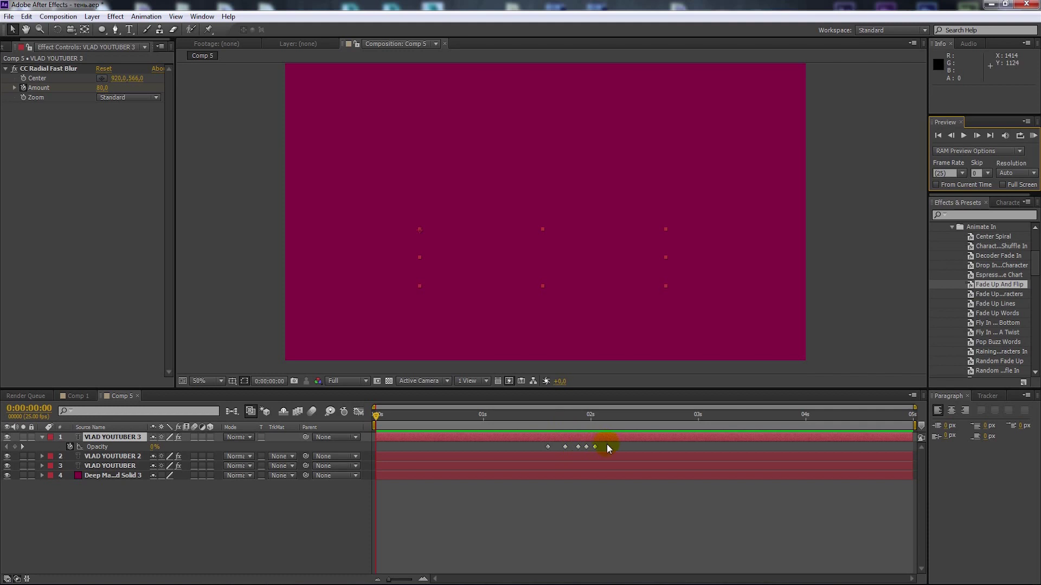
pyautogui.moveTo(619, 443)
pyautogui.mouseDown()
pyautogui.moveTo(560, 449)
pyautogui.moveTo(574, 446)
pyautogui.mouseUp()
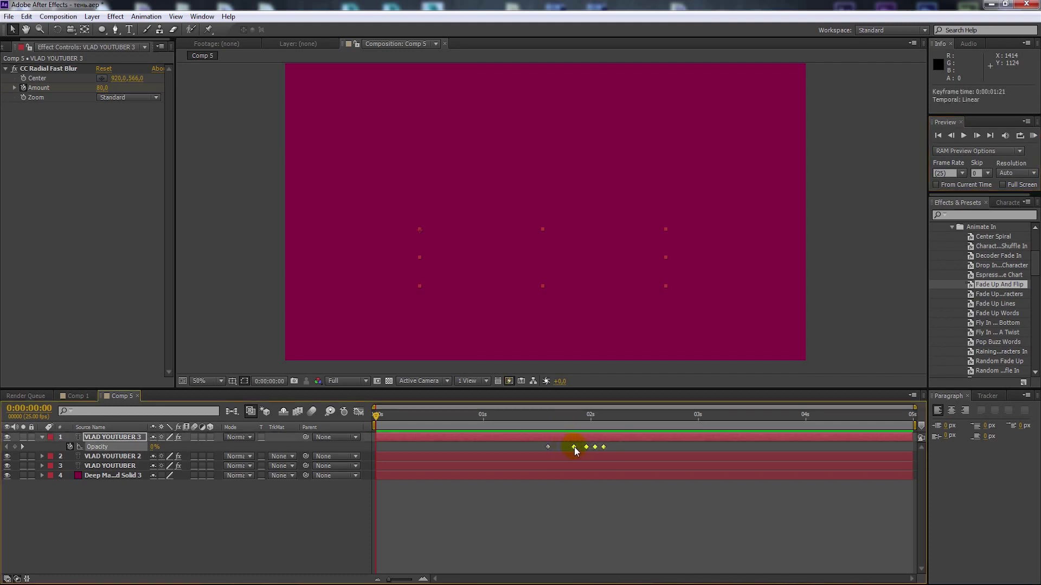
pyautogui.click(578, 446)
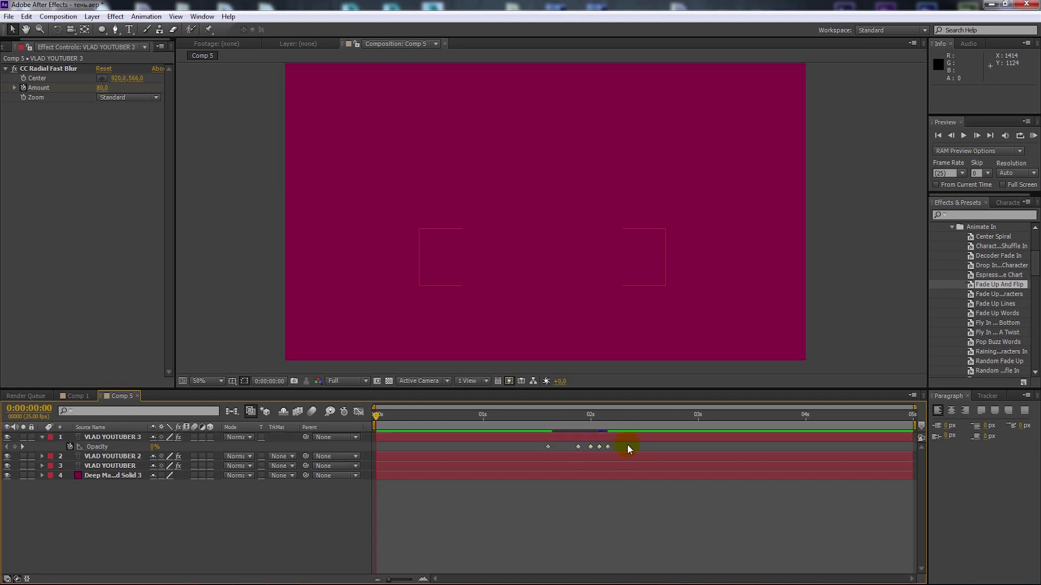
pyautogui.moveTo(589, 447); pyautogui.dragTo(612, 447)
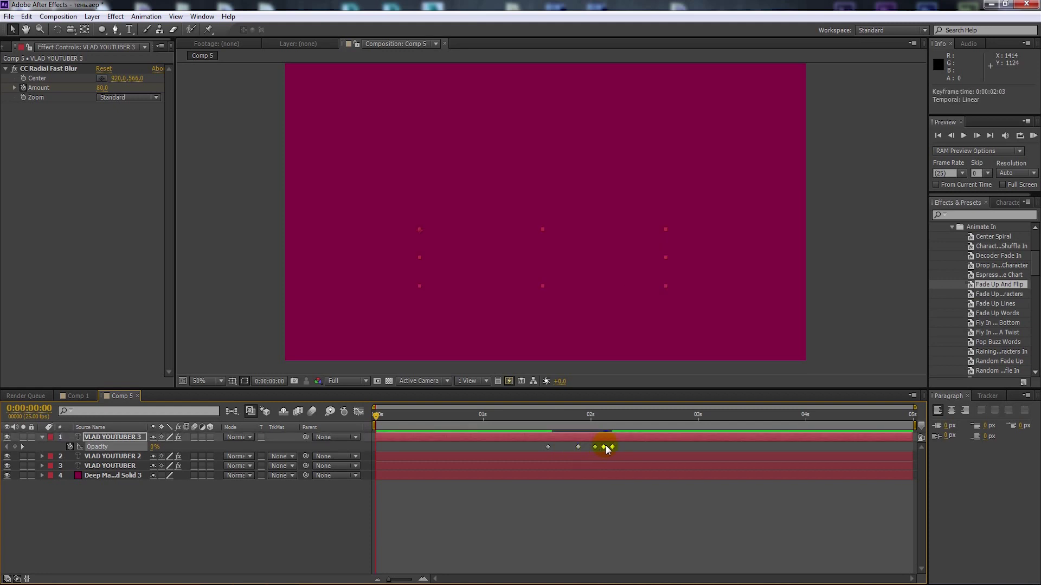
pyautogui.moveTo(544, 414)
pyautogui.mouseDown()
pyautogui.moveTo(616, 421)
pyautogui.moveTo(626, 447)
pyautogui.mouseUp()
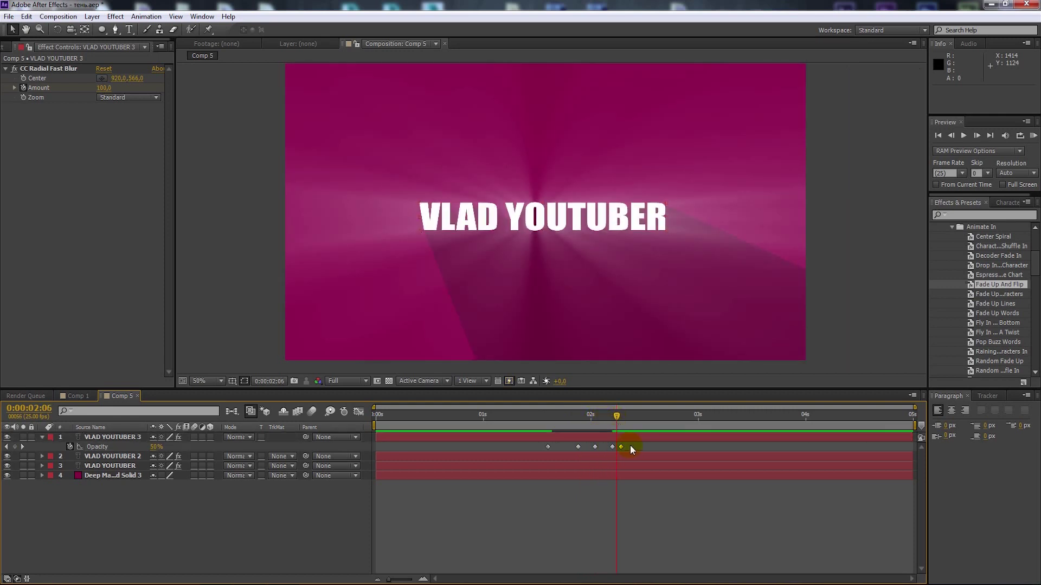
# Play a RAM preview of the title animation from the start of the composition
pyautogui.click(591, 422)
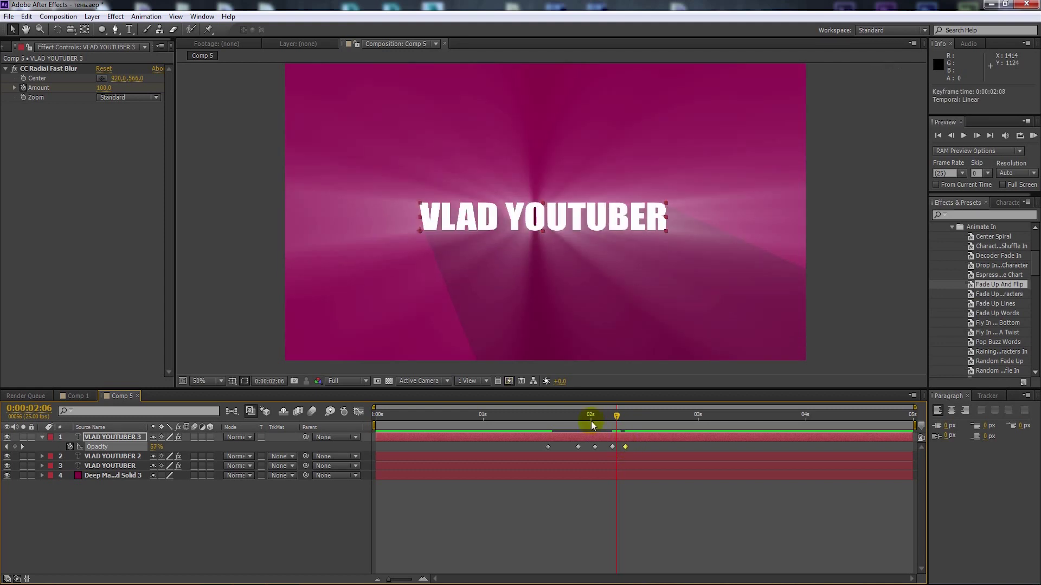
pyautogui.press('Home')
pyautogui.click(1032, 136)
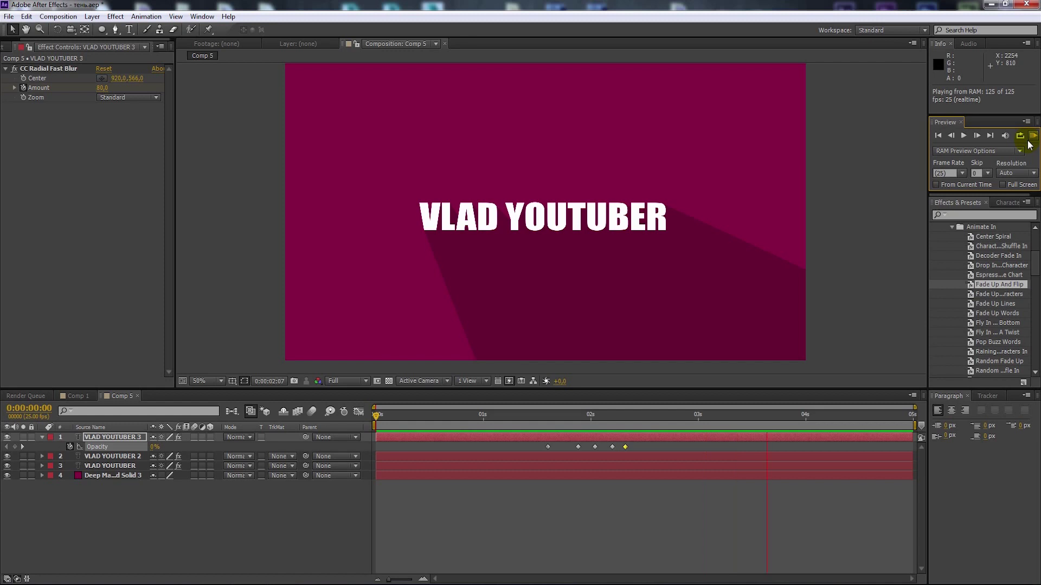
pyautogui.click(568, 421)
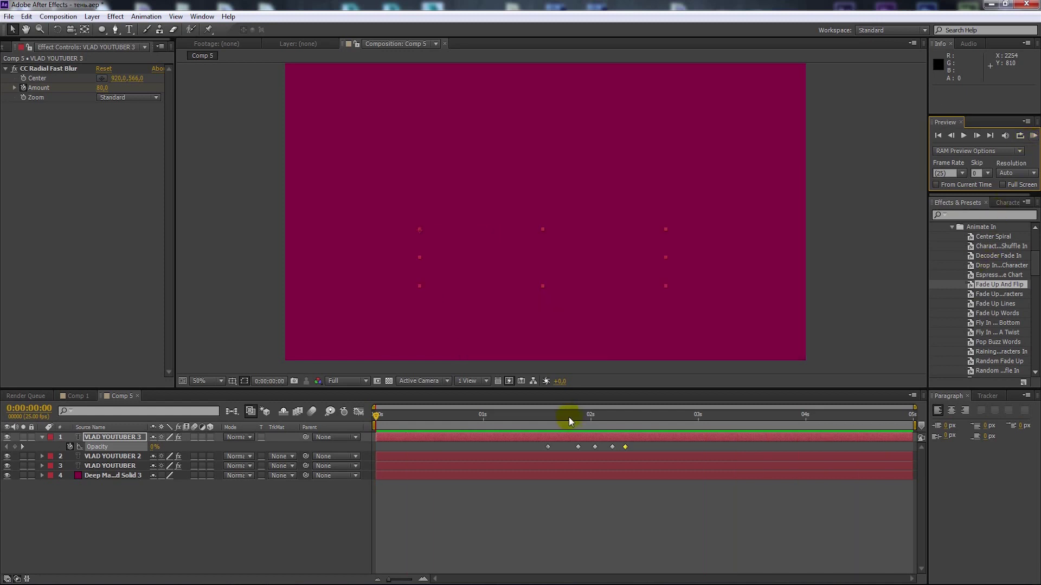
pyautogui.moveTo(557, 417); pyautogui.dragTo(607, 411)
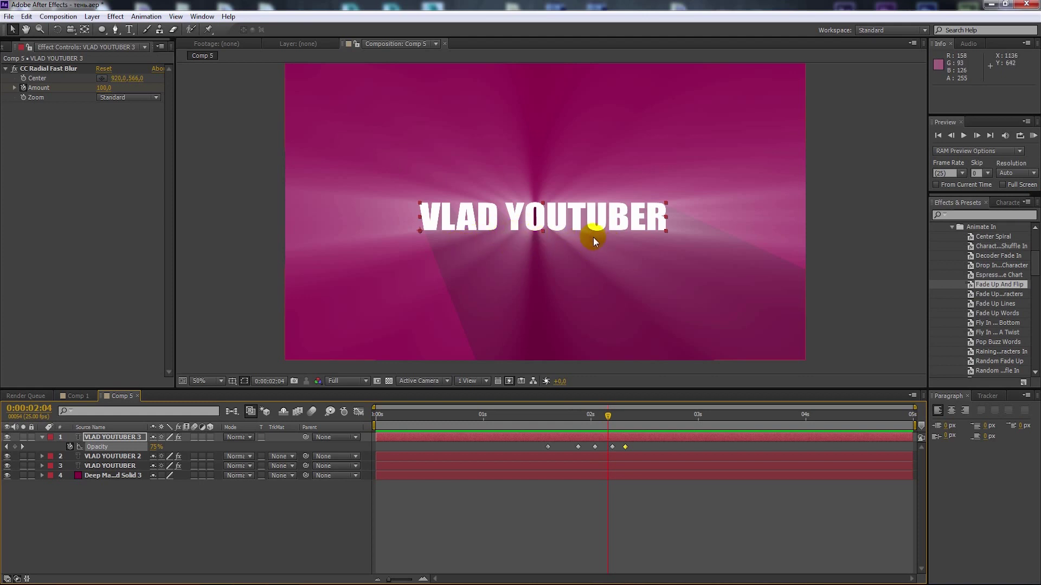
pyautogui.moveTo(593, 418); pyautogui.dragTo(601, 418)
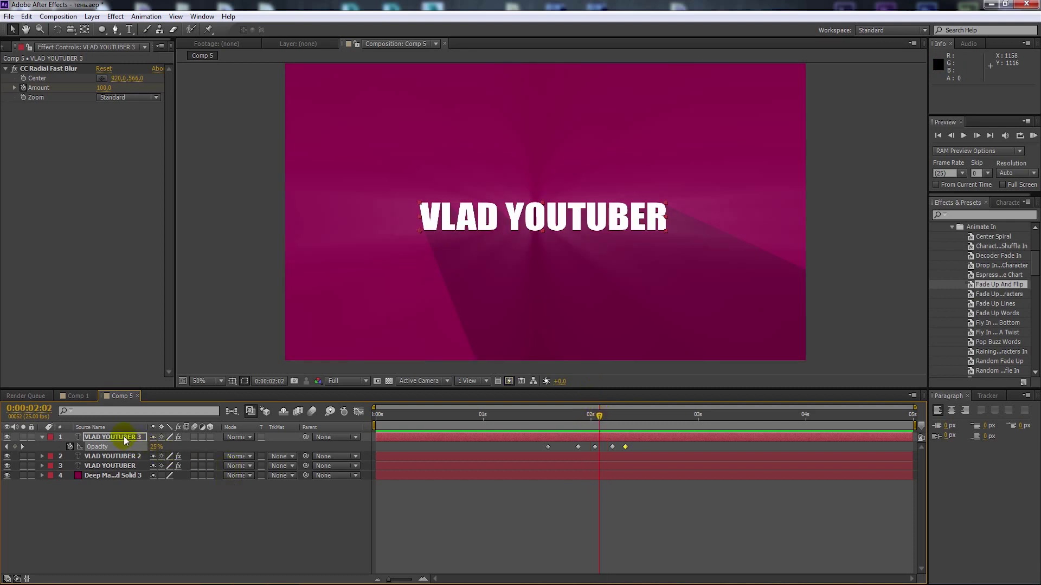
# Create a text layer reading 'МОЙ КАНАЛ' below the VLAD YOUTUBER title
pyautogui.click(130, 30)
pyautogui.click(433, 280)
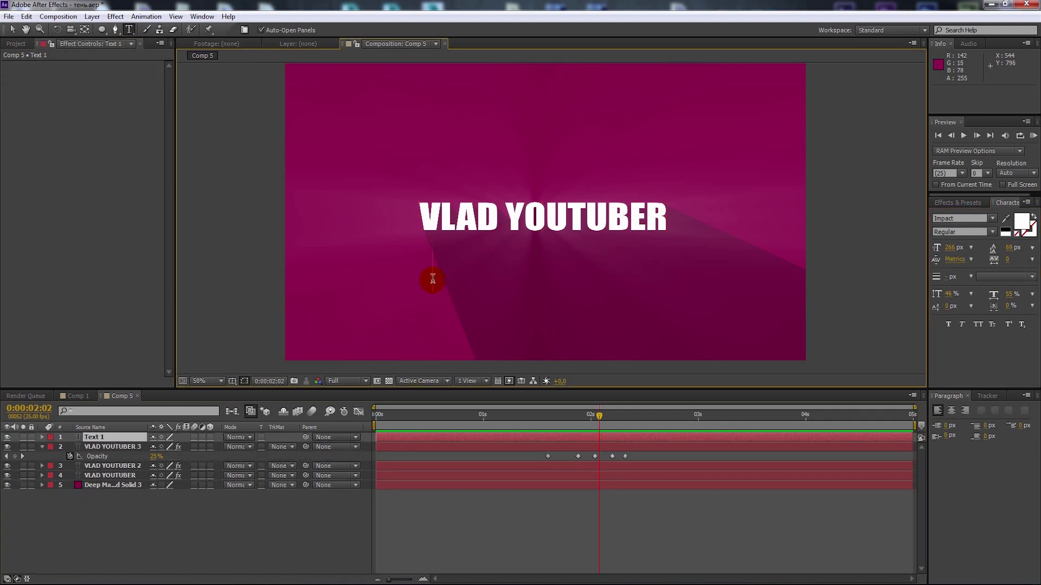
pyautogui.write('МОЙ')
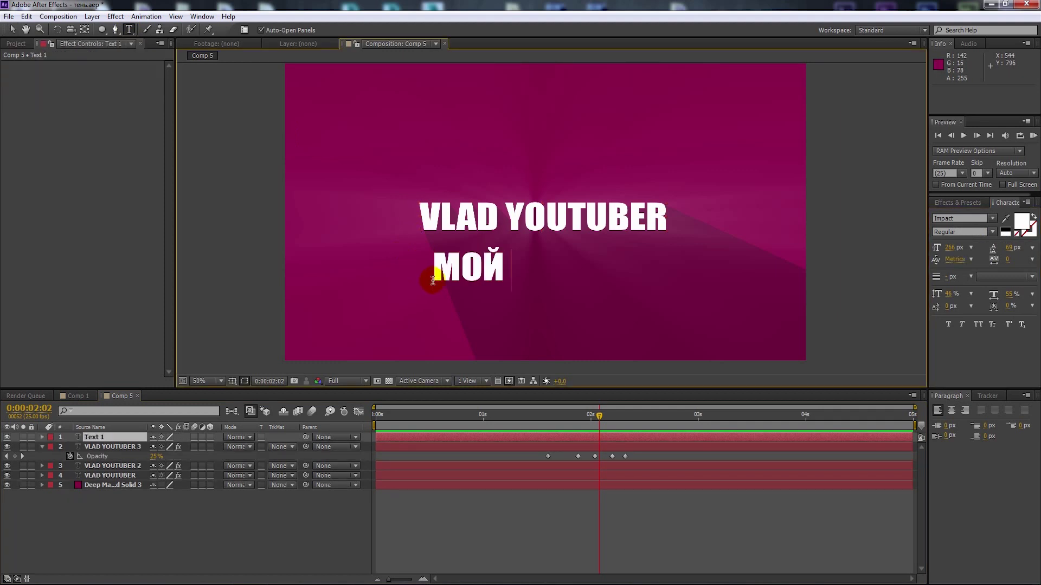
pyautogui.write(' КАНАЛ')
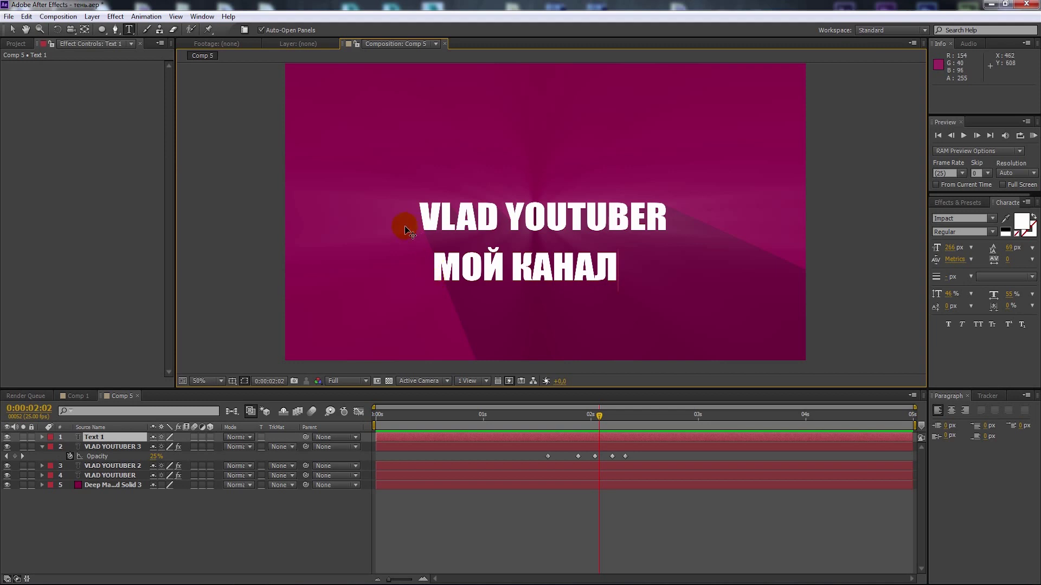
pyautogui.click(12, 30)
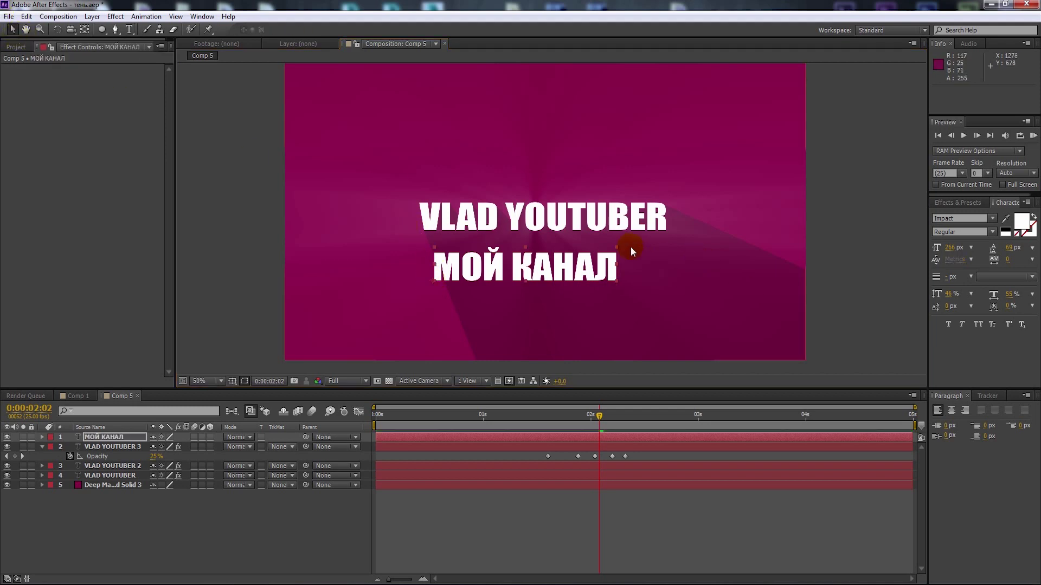
# Scale the МОЙ КАНАЛ text down and place it directly beneath VLAD YOUTUBER
pyautogui.moveTo(616, 248); pyautogui.dragTo(564, 274)
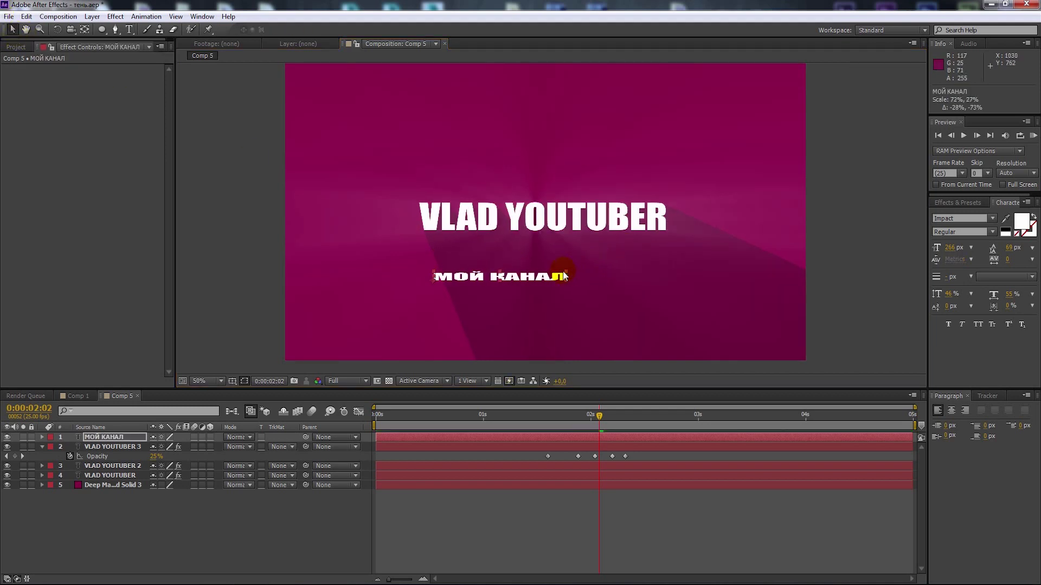
pyautogui.moveTo(525, 276)
pyautogui.mouseDown()
pyautogui.moveTo(582, 251)
pyautogui.moveTo(568, 243)
pyautogui.mouseUp()
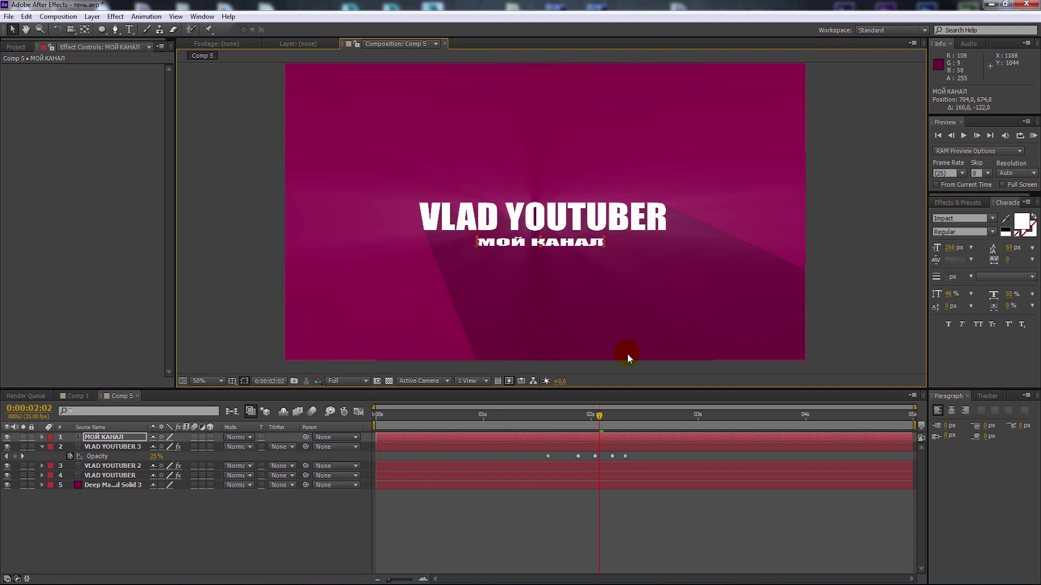
pyautogui.moveTo(591, 419); pyautogui.dragTo(595, 419)
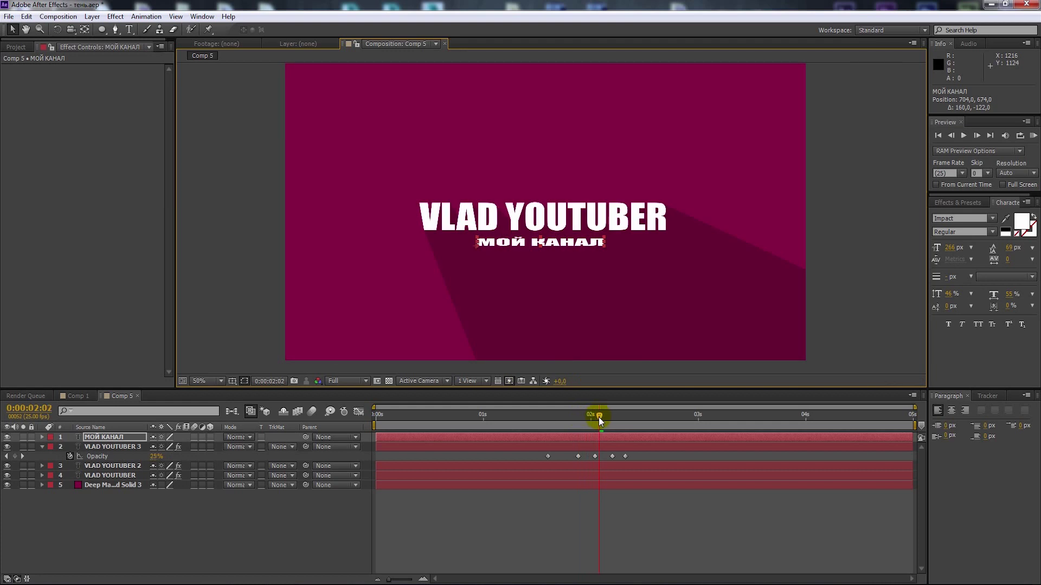
# Give the МОЙ КАНАЛ layer a 0% Opacity keyframe at 0:00:02:01
pyautogui.moveTo(597, 417); pyautogui.dragTo(595, 417)
pyautogui.click(603, 450)
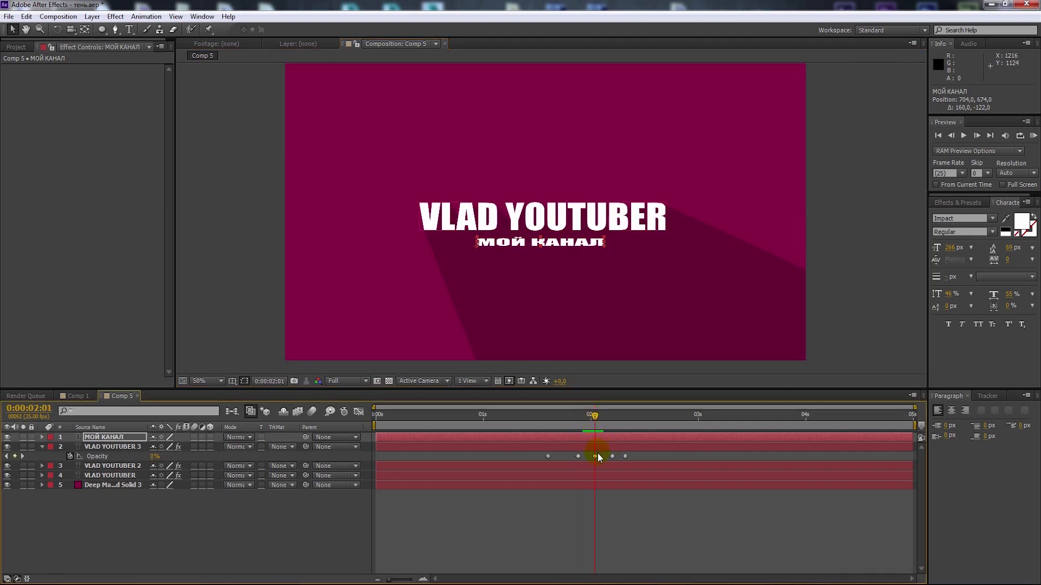
pyautogui.click(95, 438)
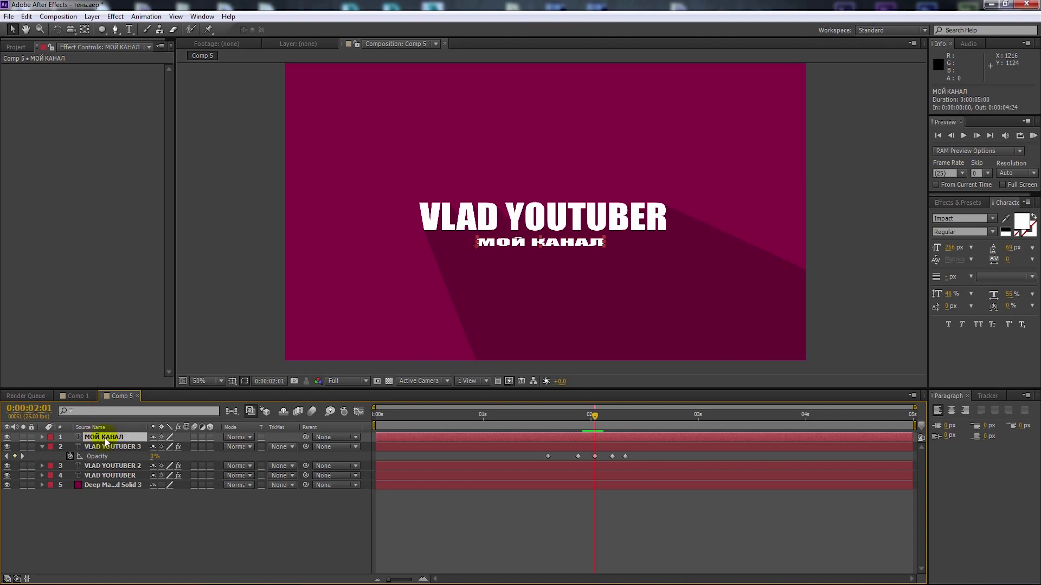
pyautogui.press('t')
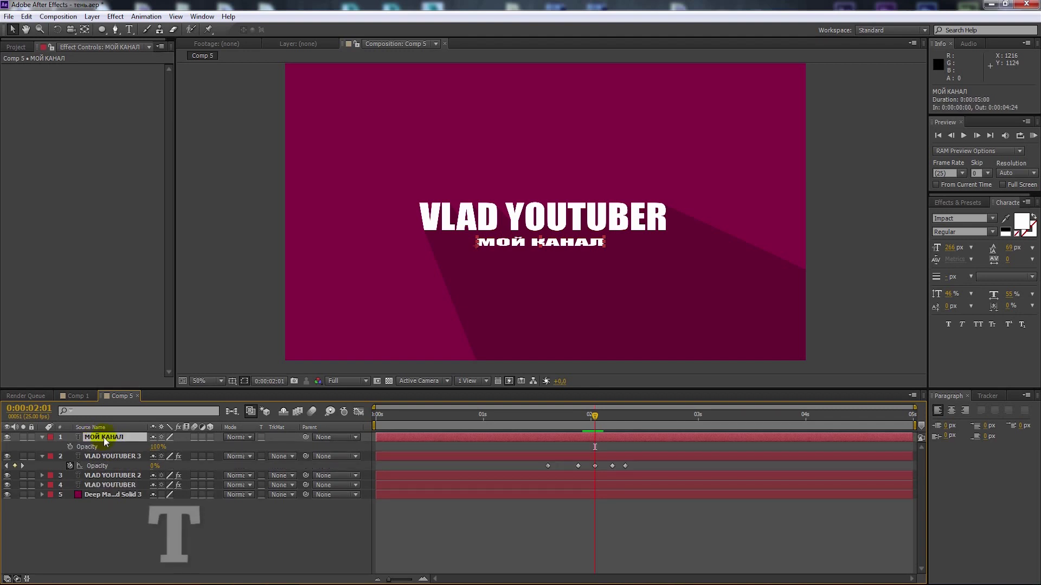
pyautogui.click(70, 447)
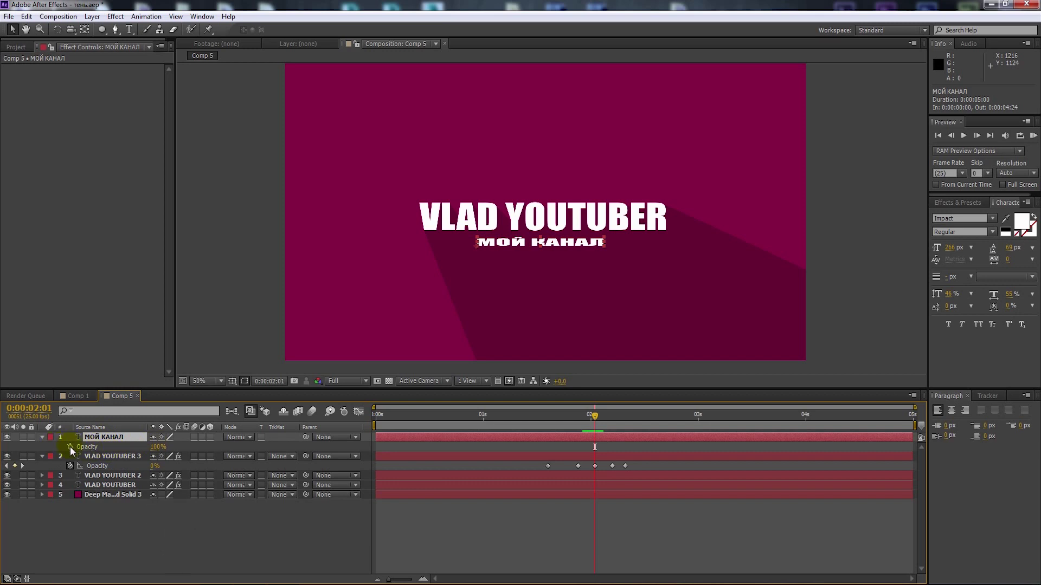
pyautogui.moveTo(157, 446); pyautogui.dragTo(76, 449)
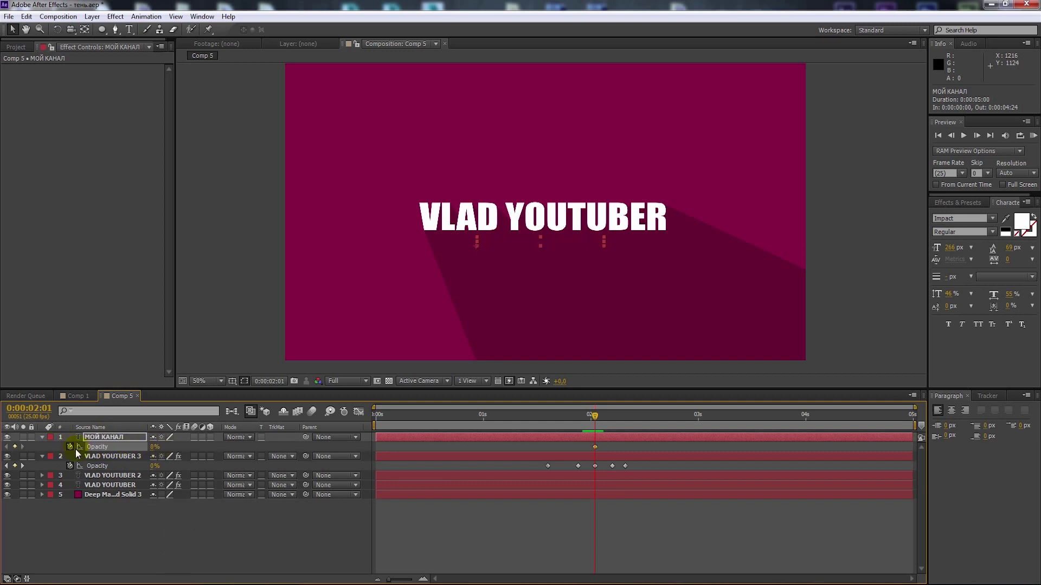
# Raise the subtitle's Opacity to full a few frames later, around 0:00:02:07, then preview the animation
pyautogui.moveTo(595, 416); pyautogui.dragTo(609, 420)
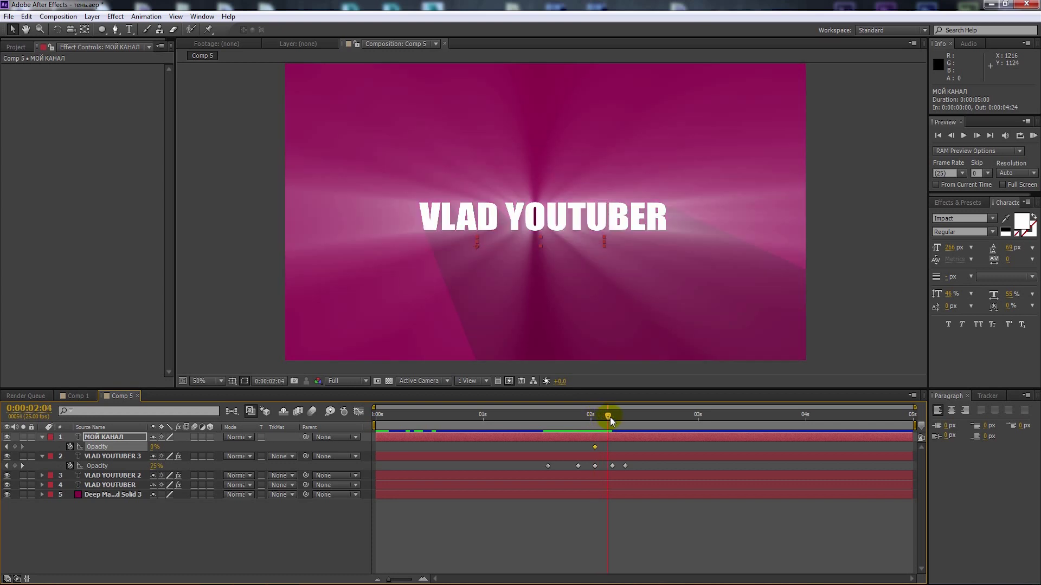
pyautogui.moveTo(611, 421); pyautogui.dragTo(618, 421)
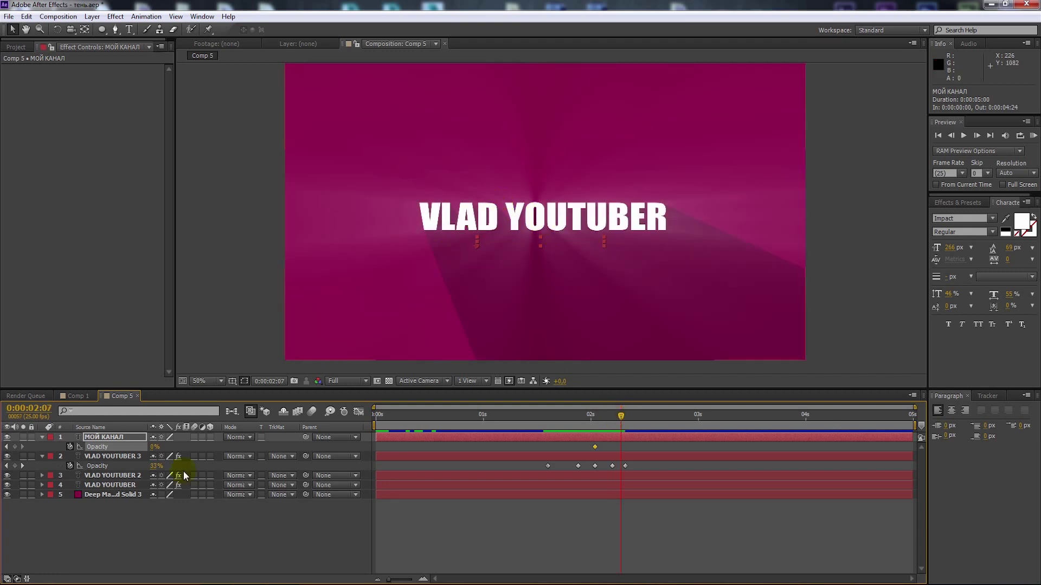
pyautogui.click(154, 446)
pyautogui.write('100')
pyautogui.moveTo(599, 414); pyautogui.dragTo(586, 424)
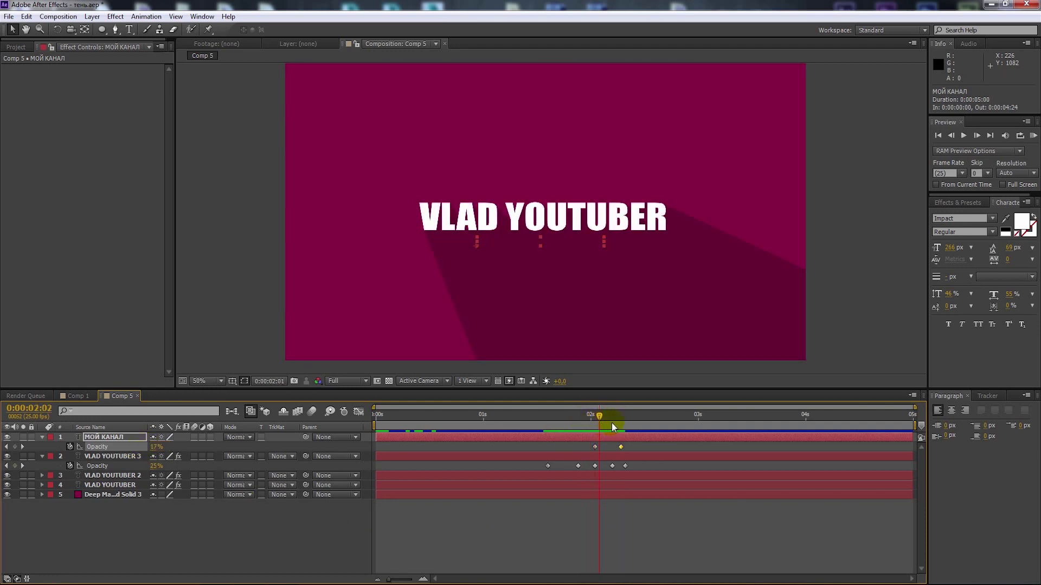
pyautogui.press('KP_0')
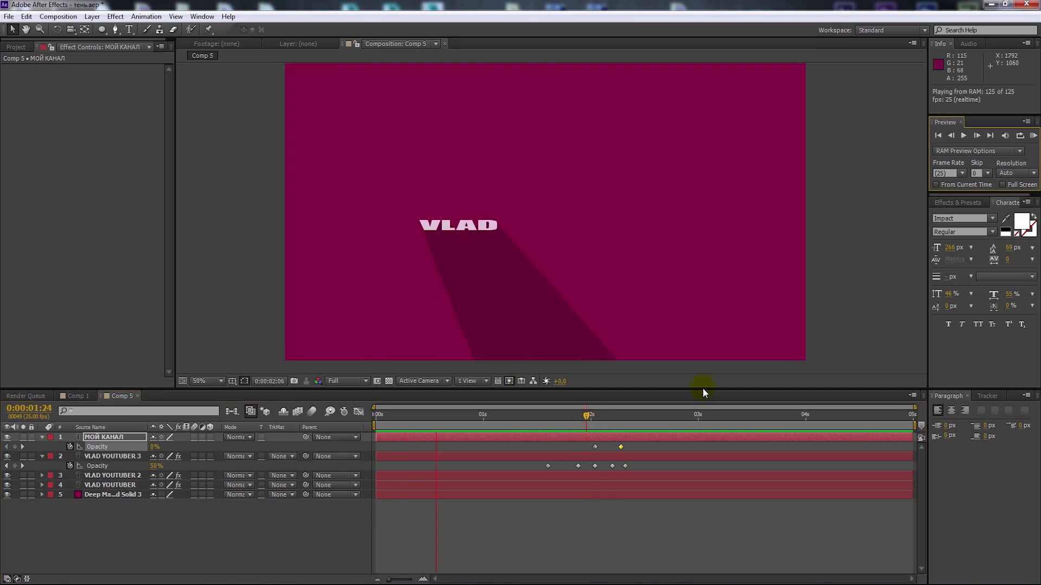
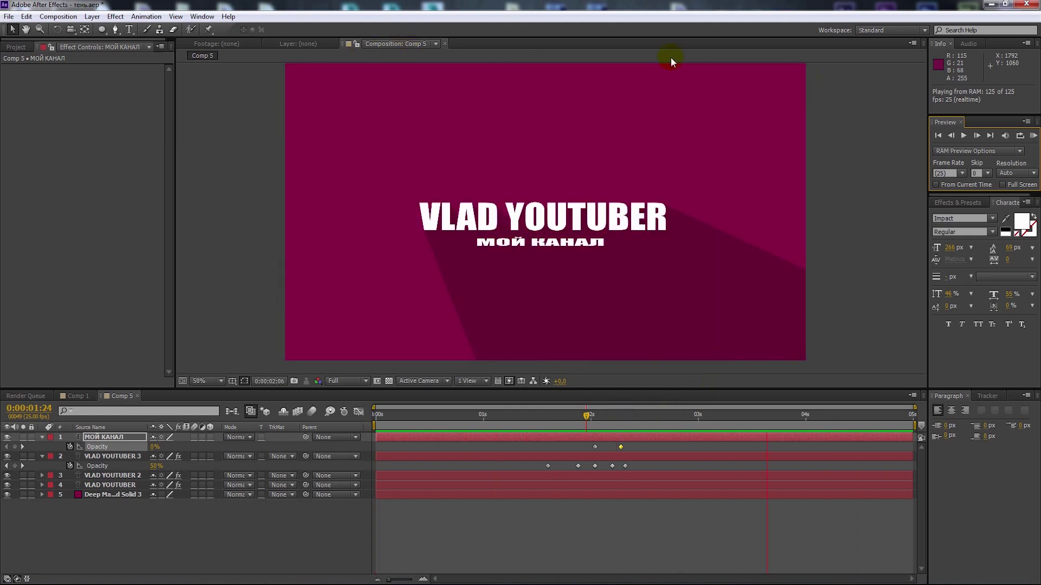
# Stop the preview, move the playhead to 0:00:02:01 and open the Layer menu
pyautogui.click(565, 421)
pyautogui.moveTo(596, 417); pyautogui.dragTo(594, 417)
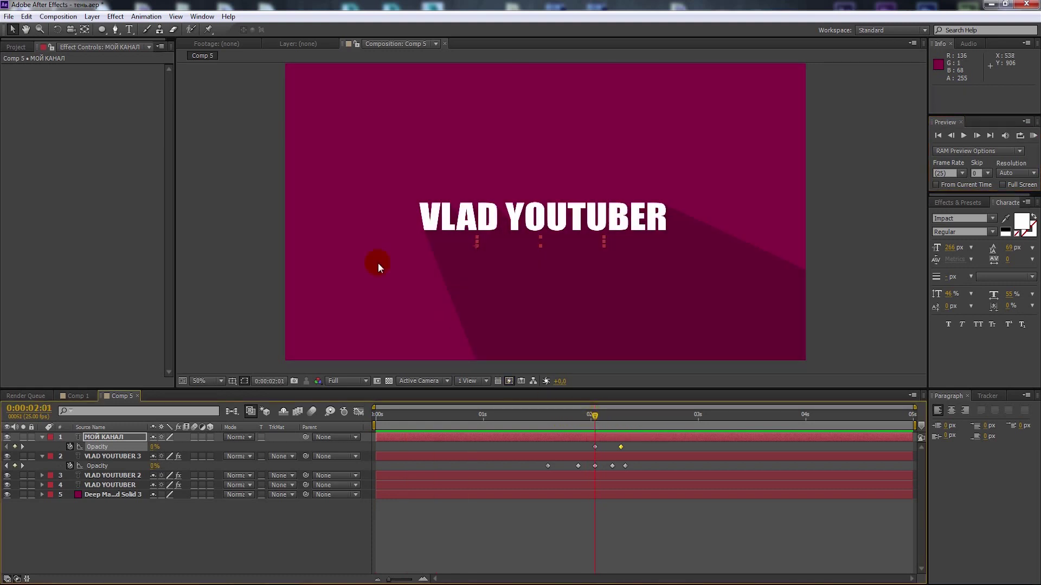
pyautogui.click(91, 17)
# Create a full-frame black (000000) solid layer, Black Solid 2, on top of Comp 5
pyautogui.moveTo(104, 29)
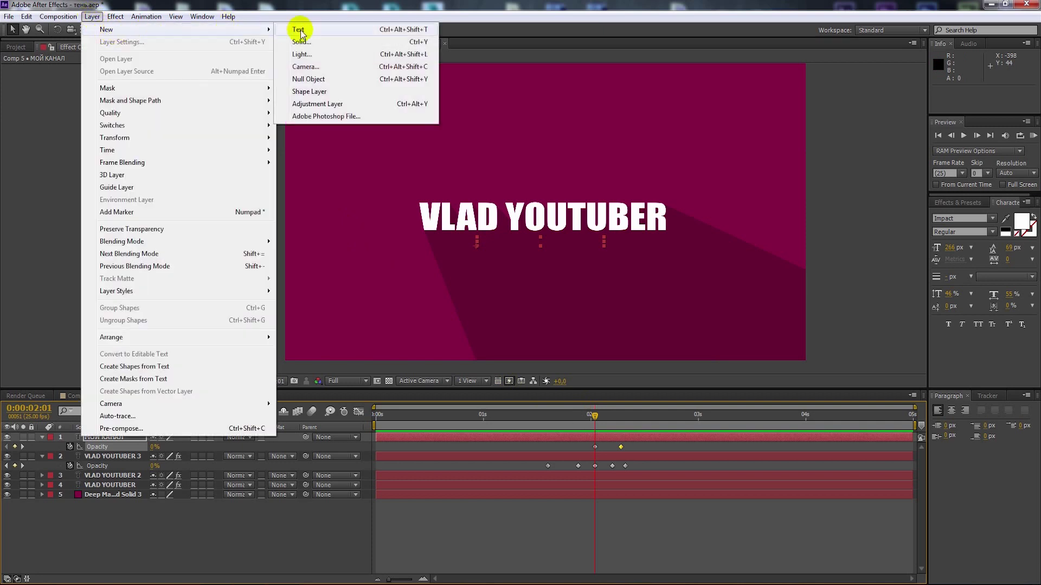
pyautogui.click(298, 42)
pyautogui.click(549, 294)
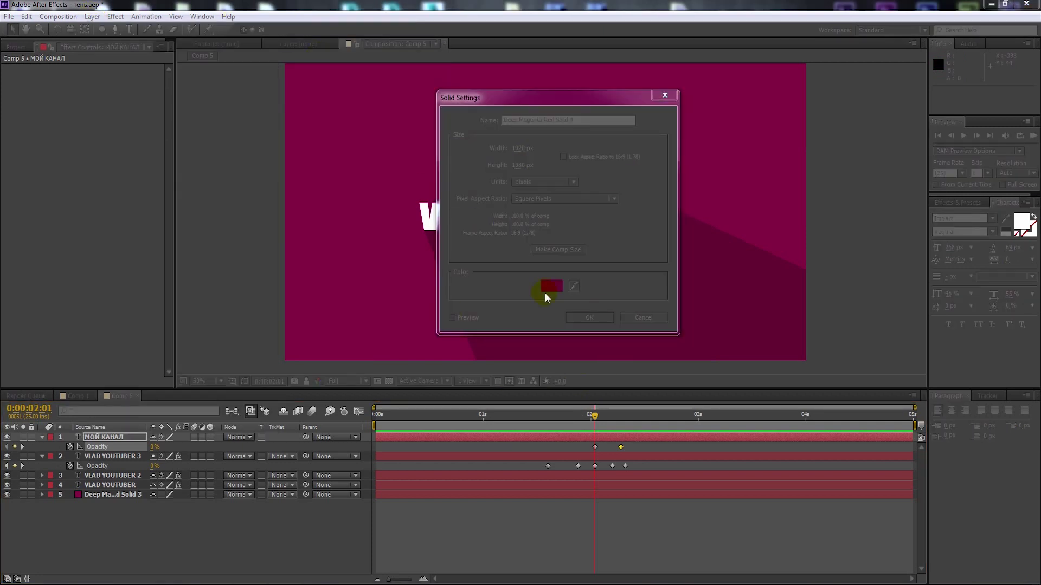
pyautogui.moveTo(76, 236); pyautogui.dragTo(1, 336)
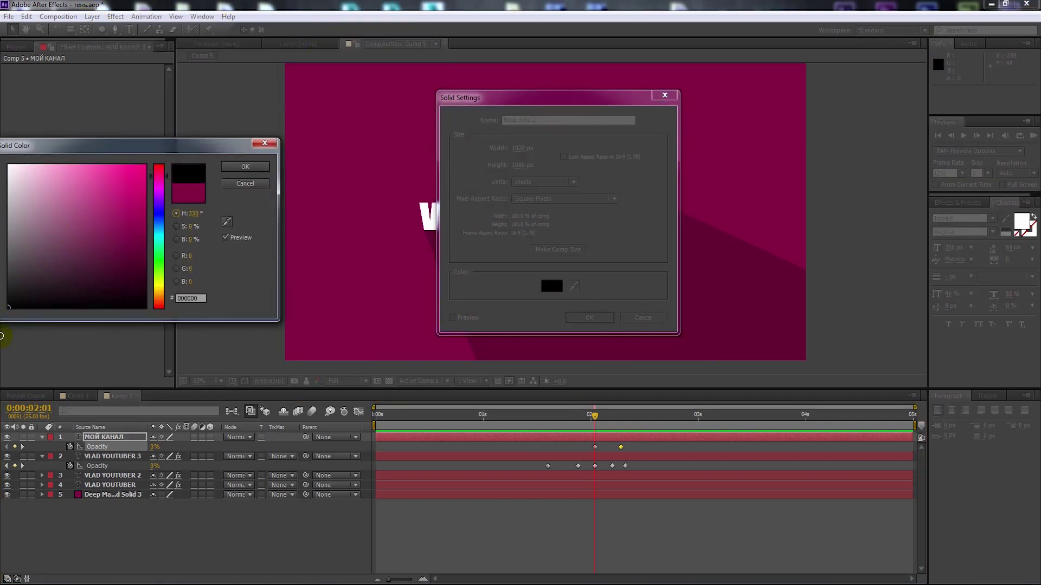
pyautogui.click(245, 172)
pyautogui.click(598, 317)
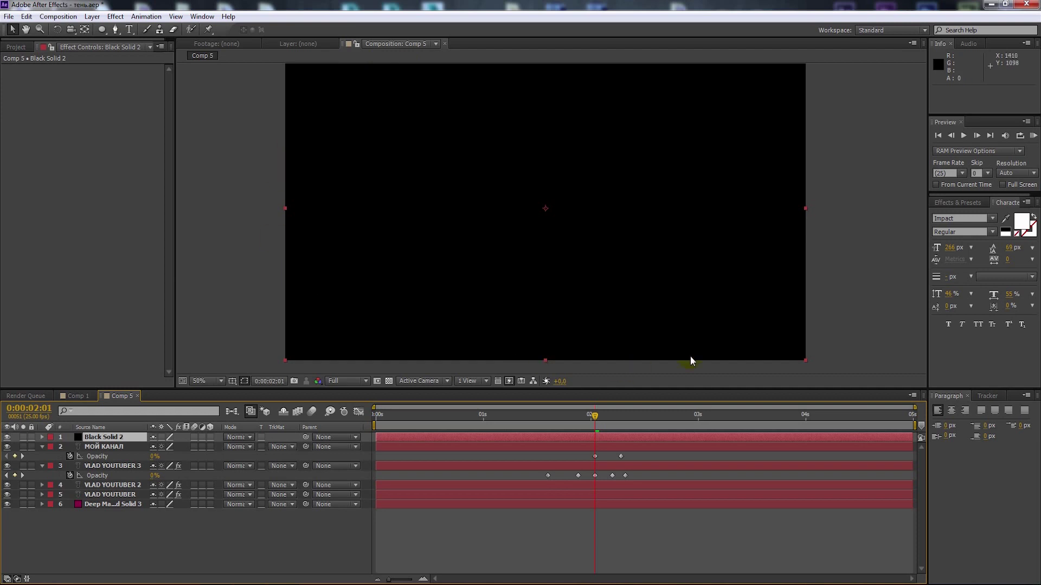
# Add a frame-sized ellipse mask to Black Solid 2 with the Ellipse Tool
pyautogui.click(101, 29)
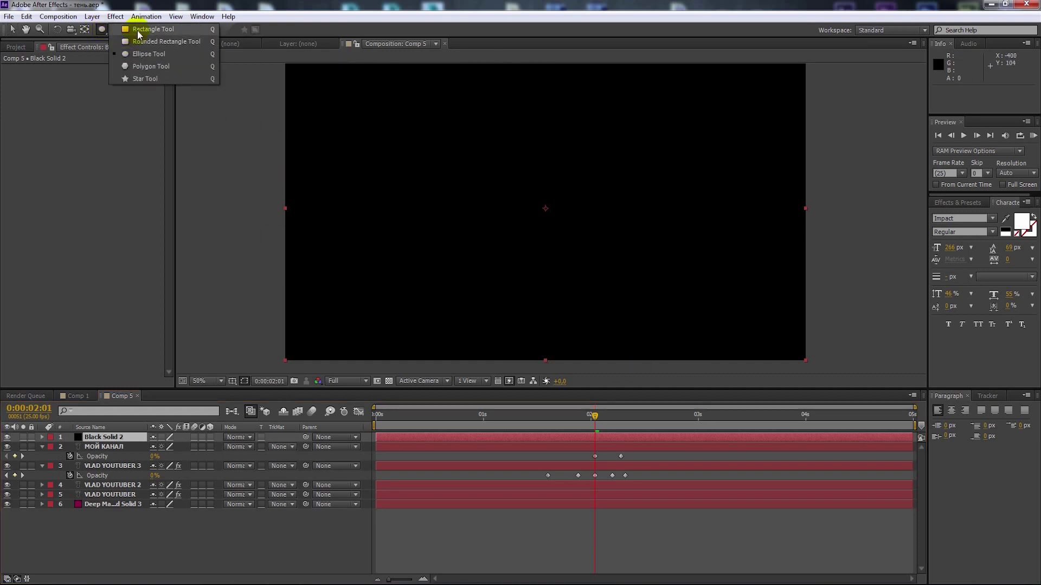
pyautogui.click(158, 56)
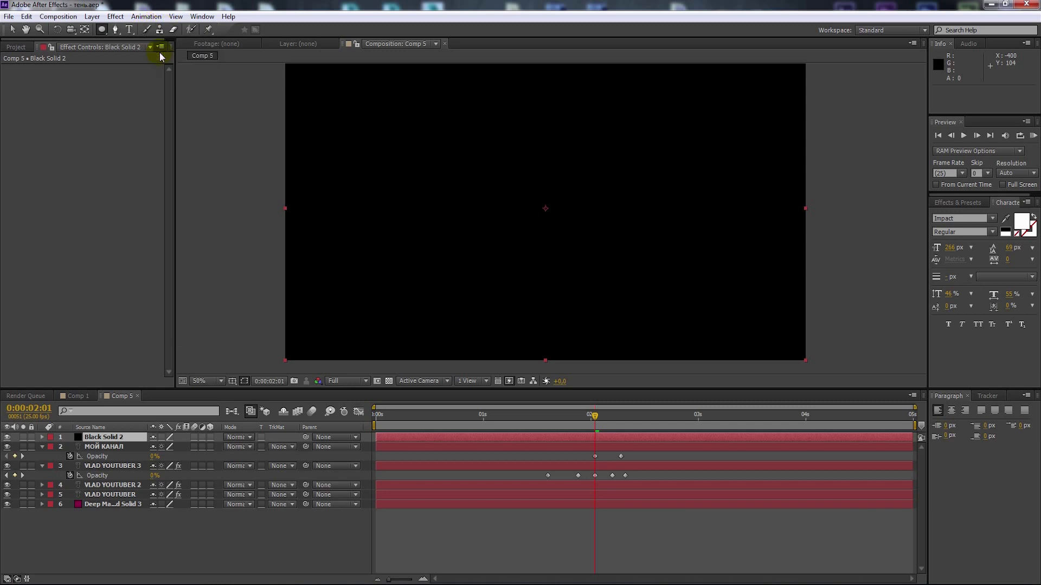
pyautogui.doubleClick(101, 30)
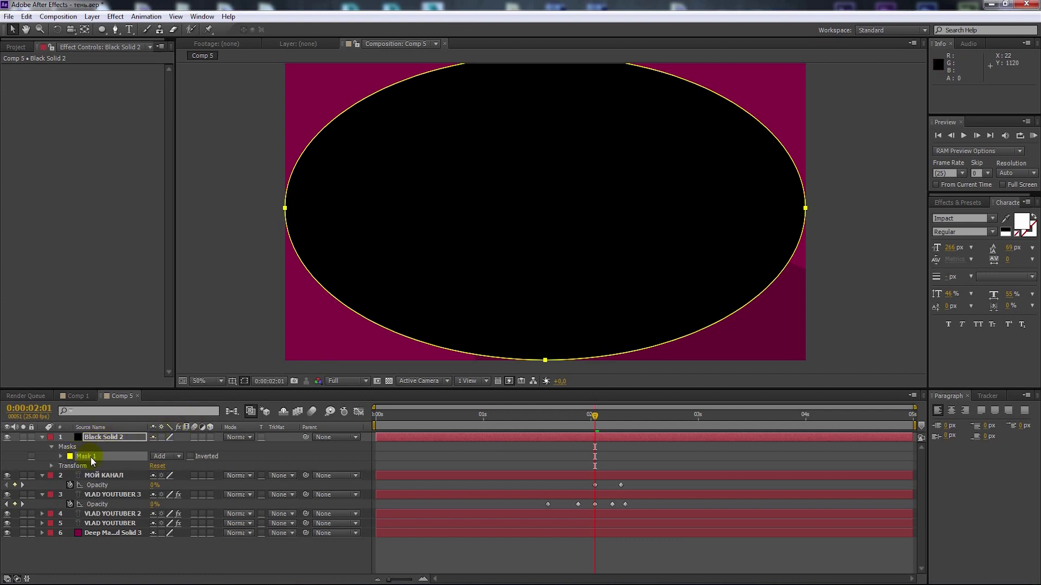
# Set Mask 1 to Subtract and the solid's blending mode to Overlay, expanding Mask 1's properties
pyautogui.click(179, 456)
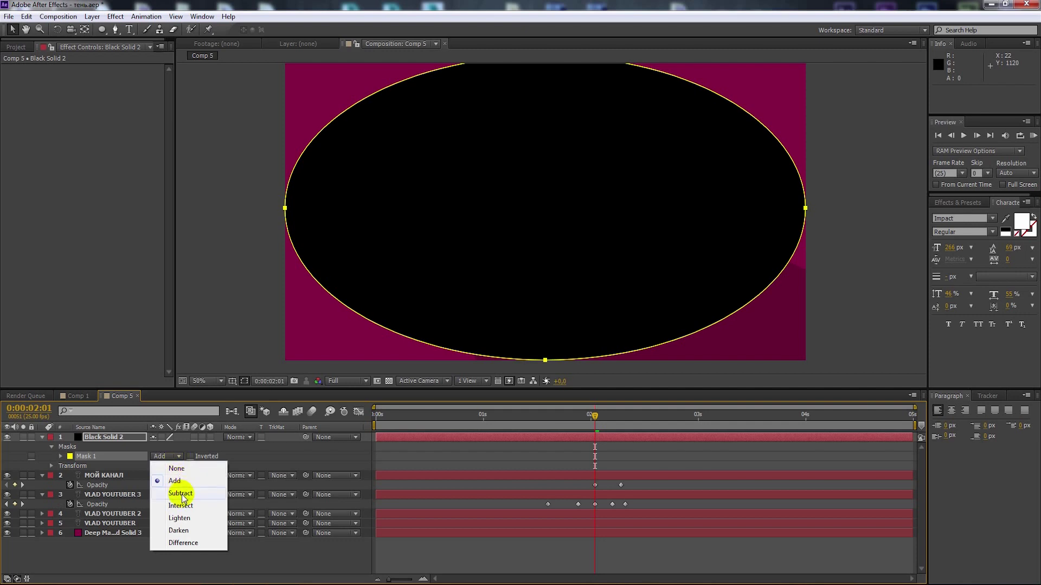
pyautogui.click(183, 493)
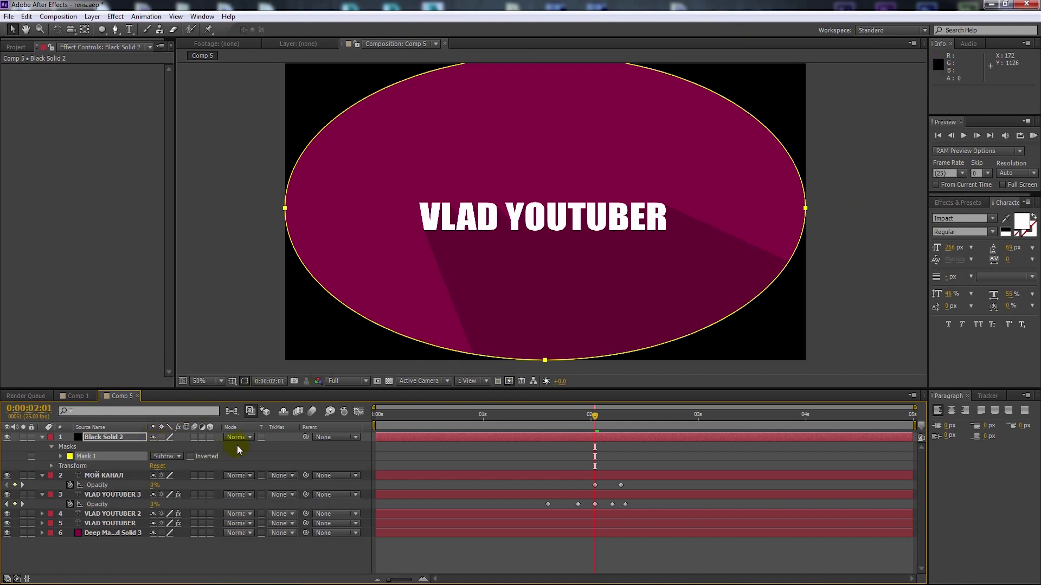
pyautogui.click(248, 438)
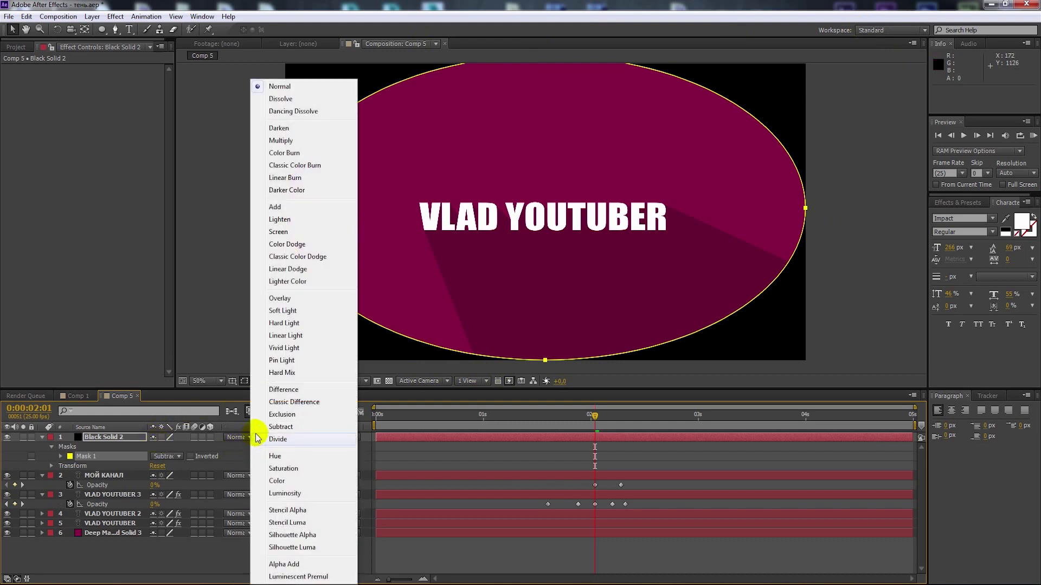
pyautogui.click(296, 299)
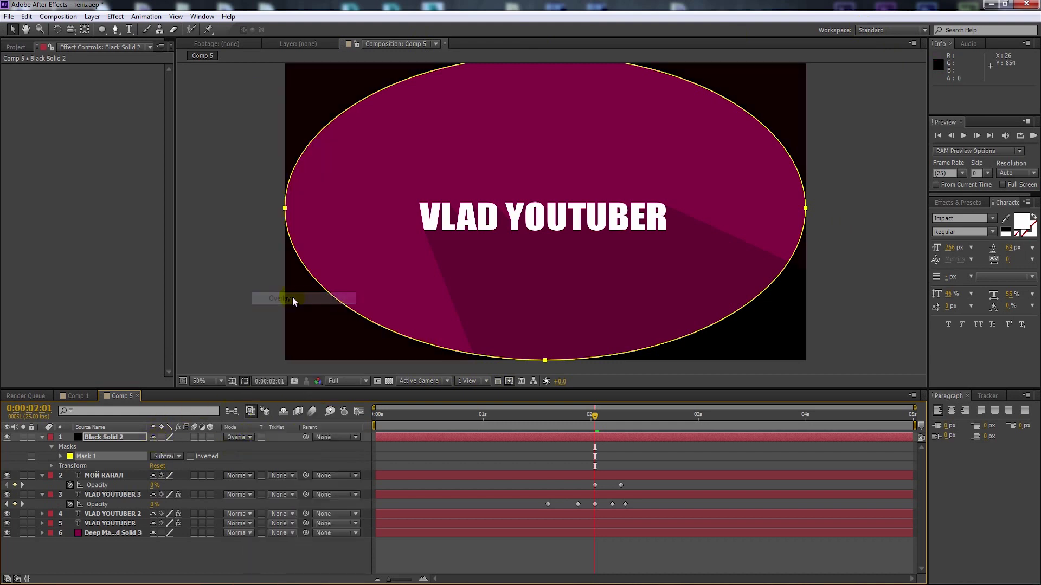
pyautogui.click(61, 457)
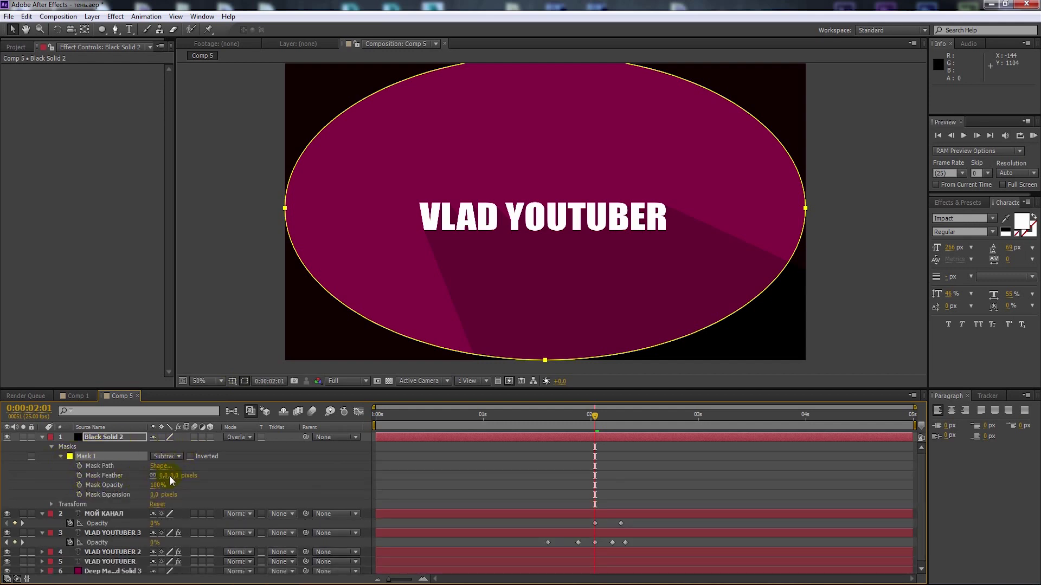
# Give Mask 1 about 194 px feather, 59 px expansion and 55% opacity, then preview the vignette
pyautogui.moveTo(174, 476); pyautogui.dragTo(273, 470)
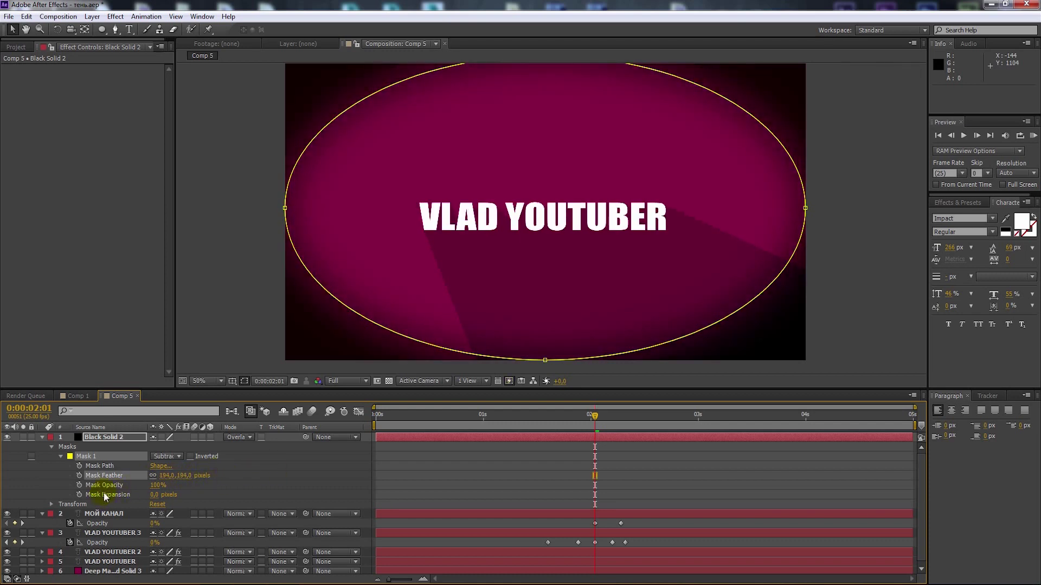
pyautogui.moveTo(153, 494); pyautogui.dragTo(168, 495)
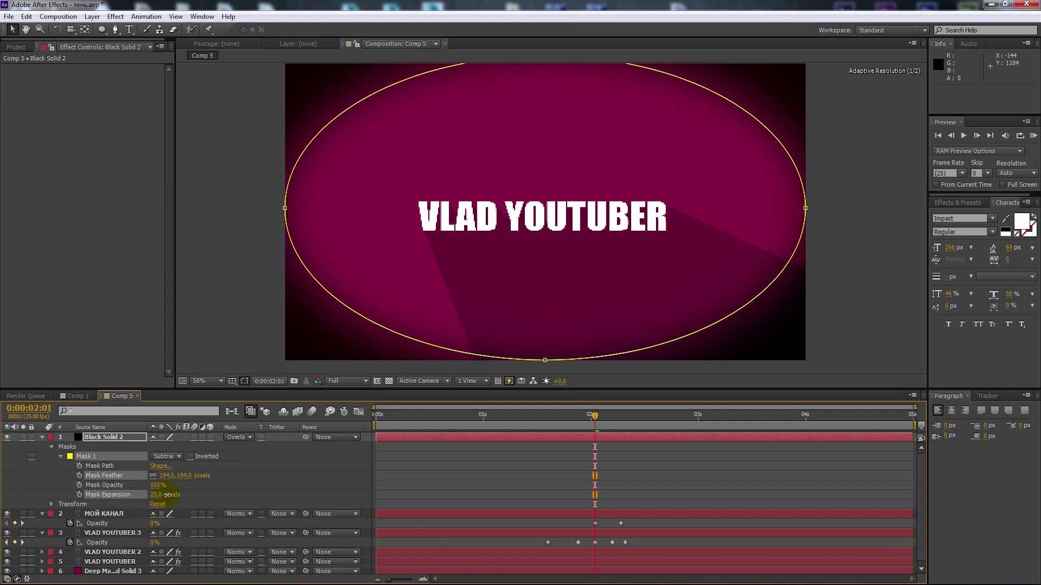
pyautogui.click(111, 493)
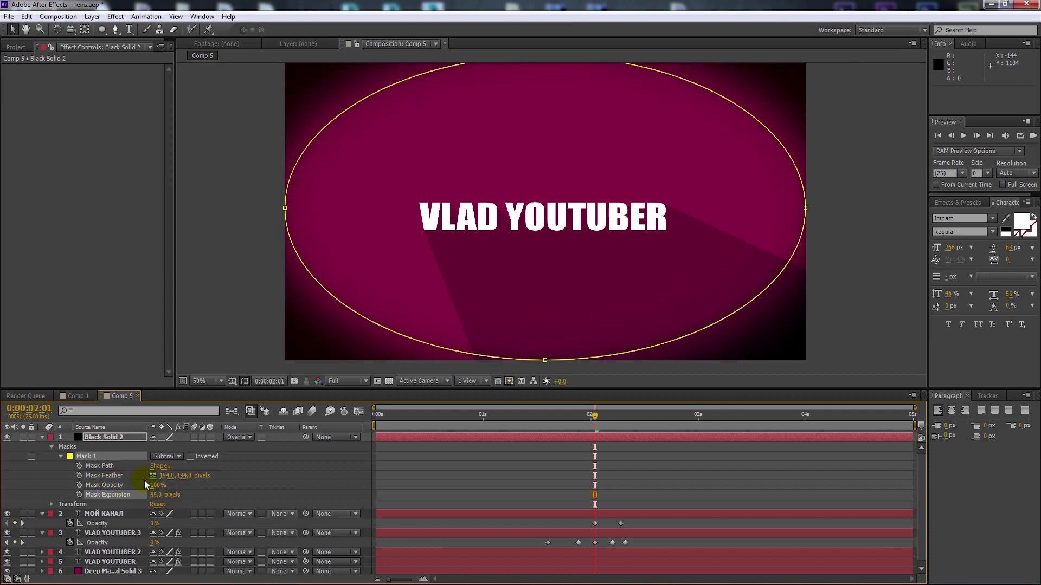
pyautogui.moveTo(155, 485); pyautogui.dragTo(138, 485)
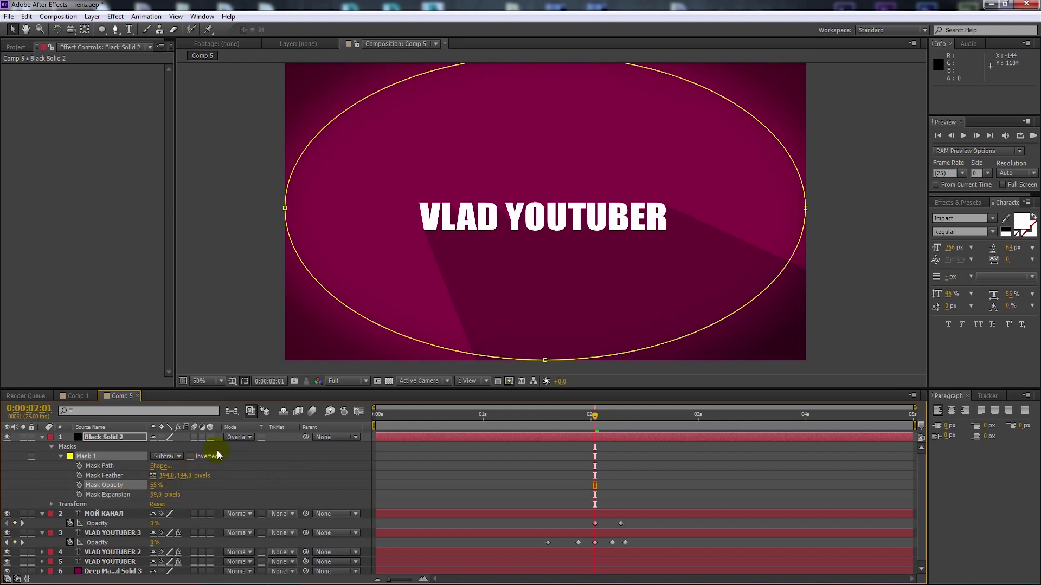
pyautogui.click(110, 572)
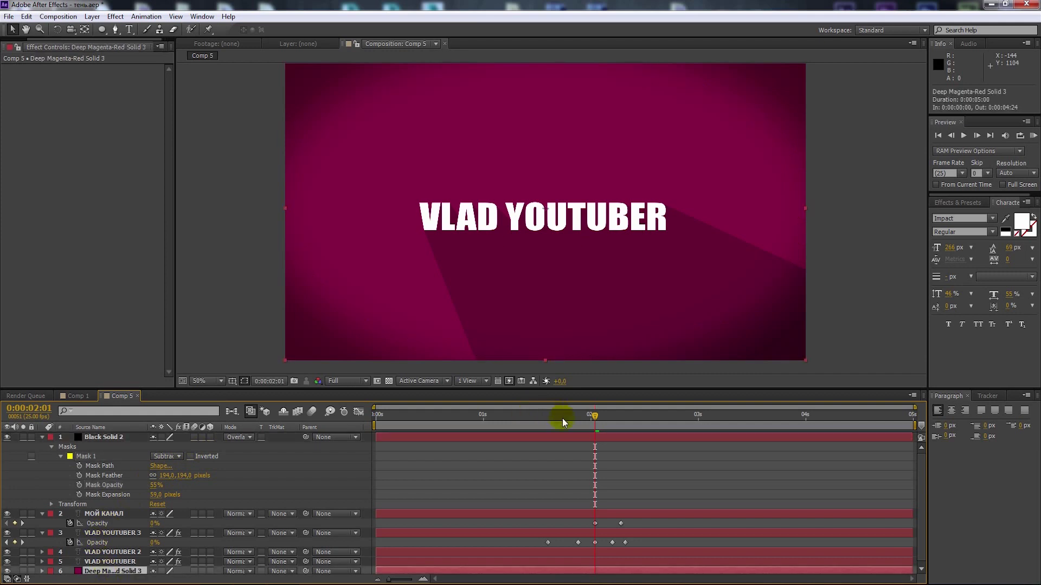
pyautogui.click(1033, 139)
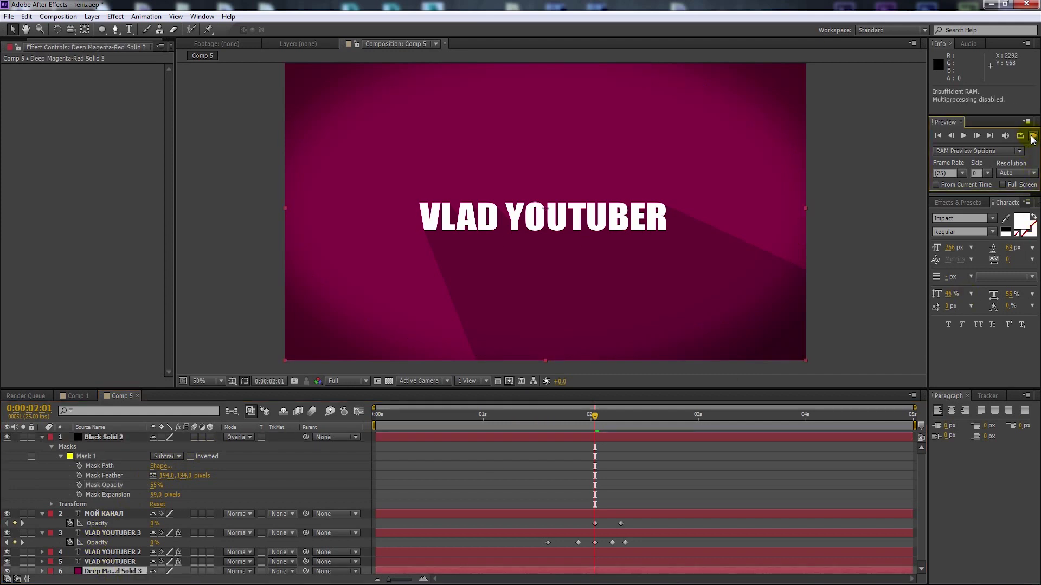